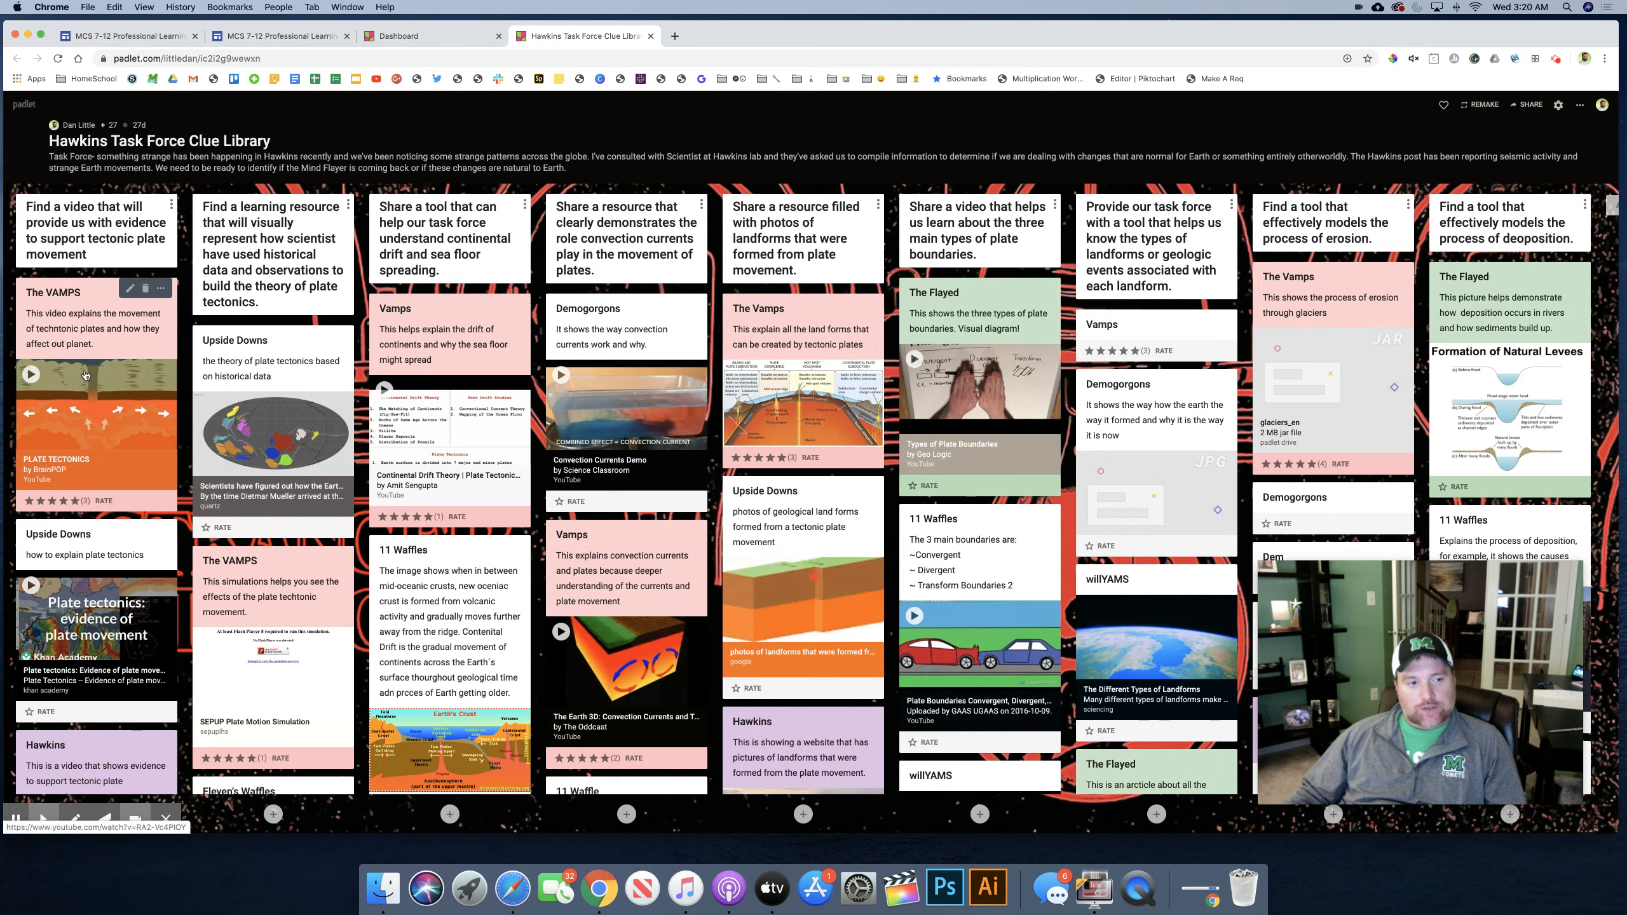
Step: Look through the posts in the column about videos giving evidence of tectonic plate movement
scroll(86, 375, "down", 5)
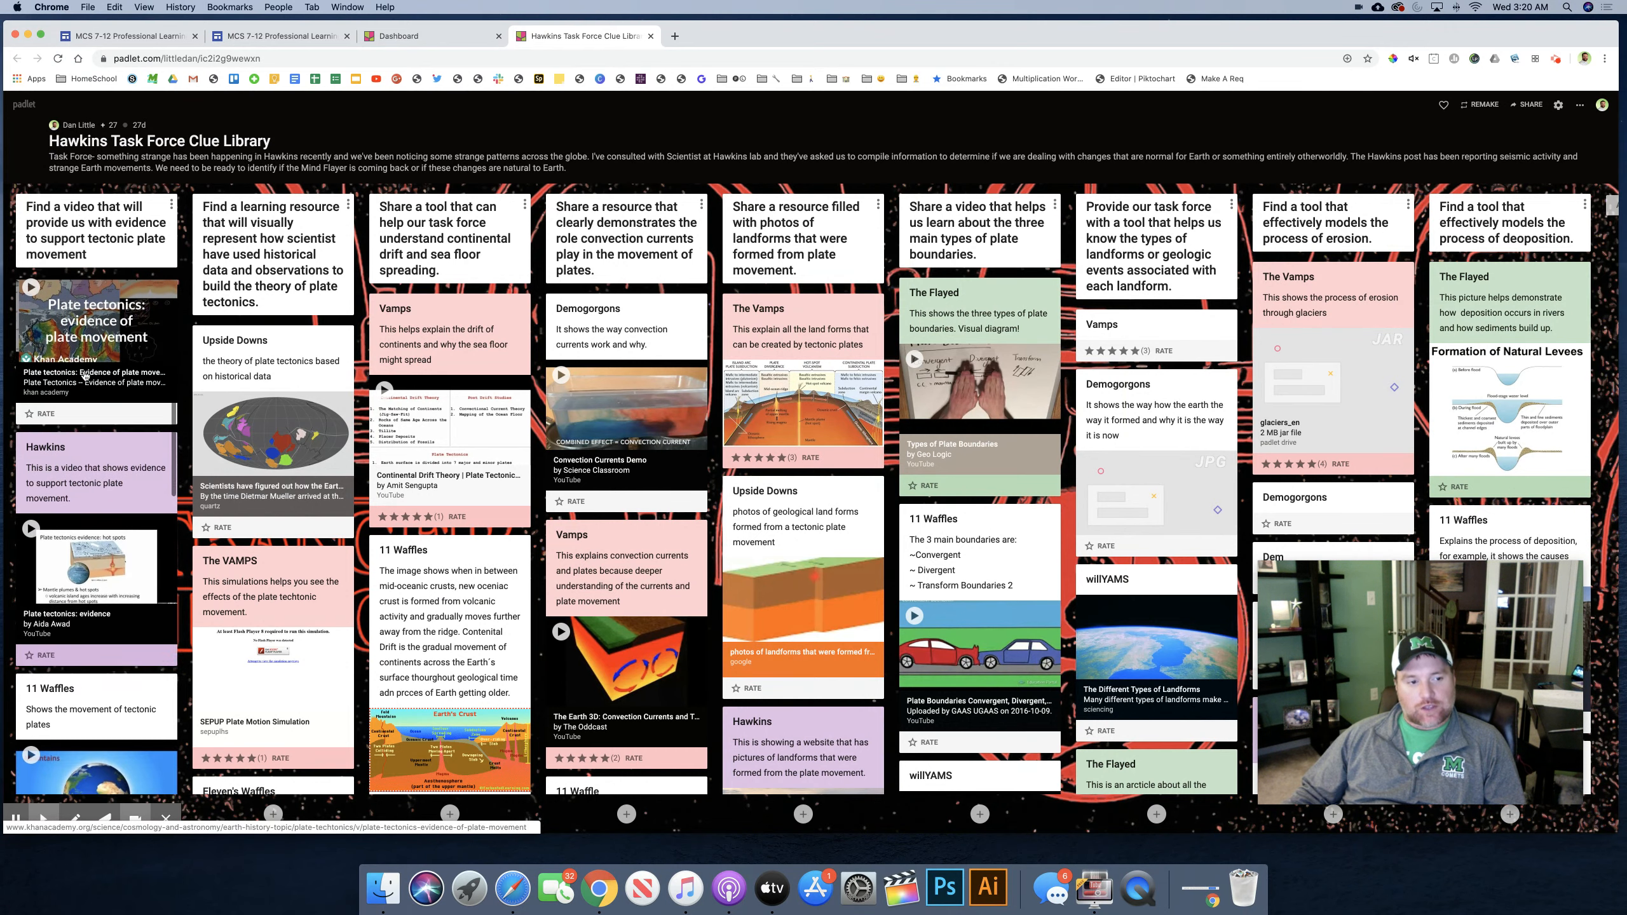
scroll(85, 375, "up", 5)
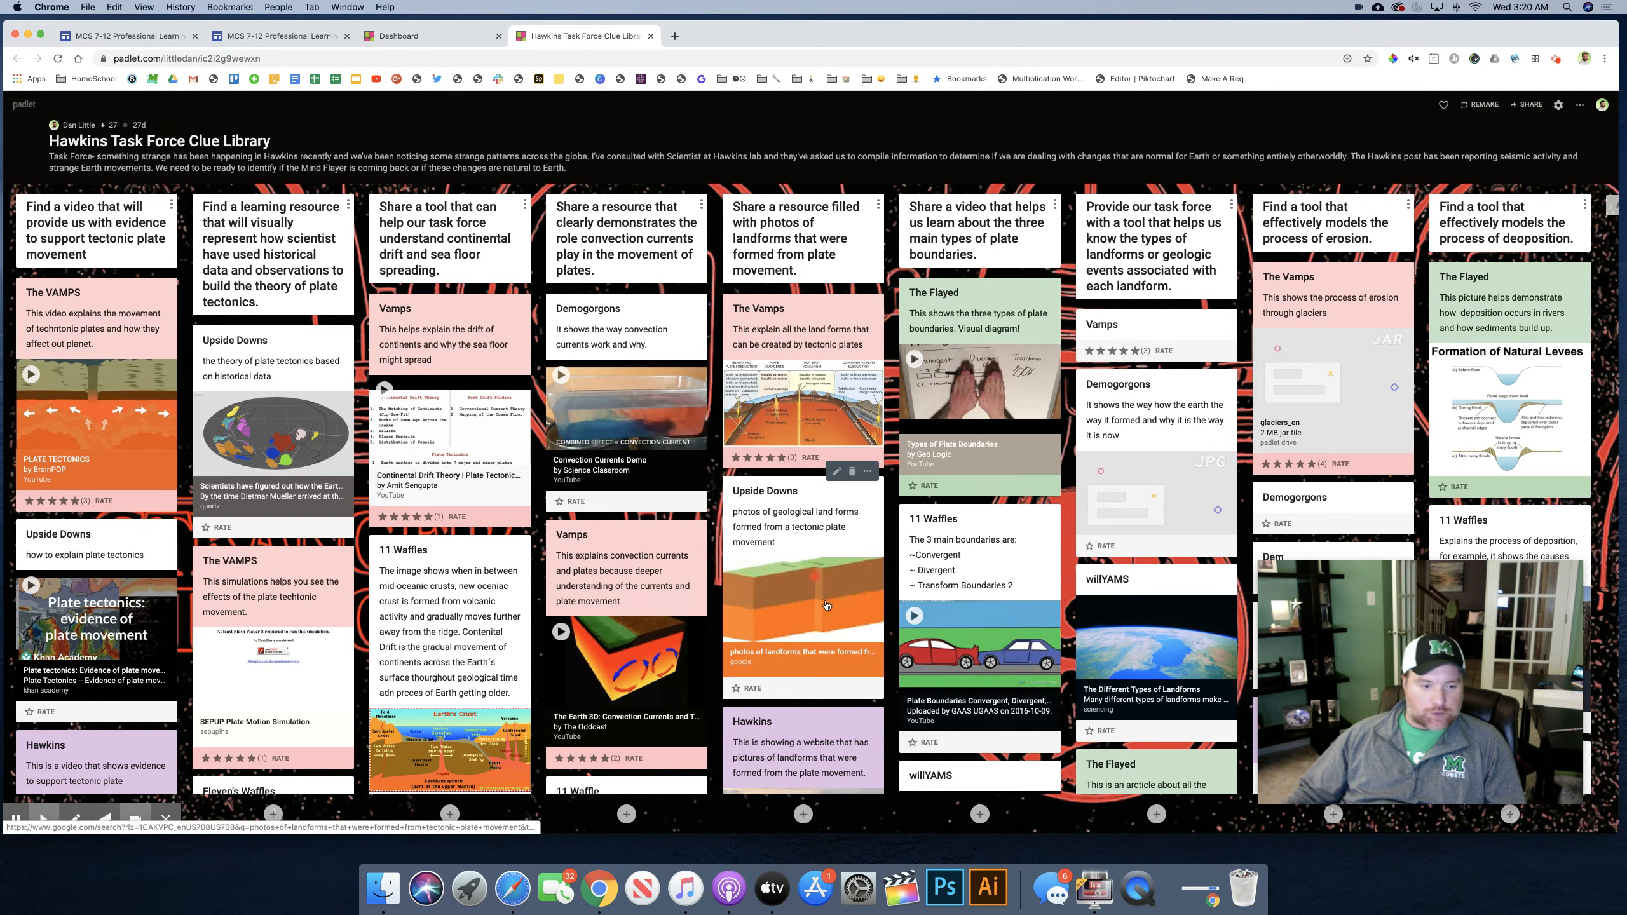
left_click(450, 816)
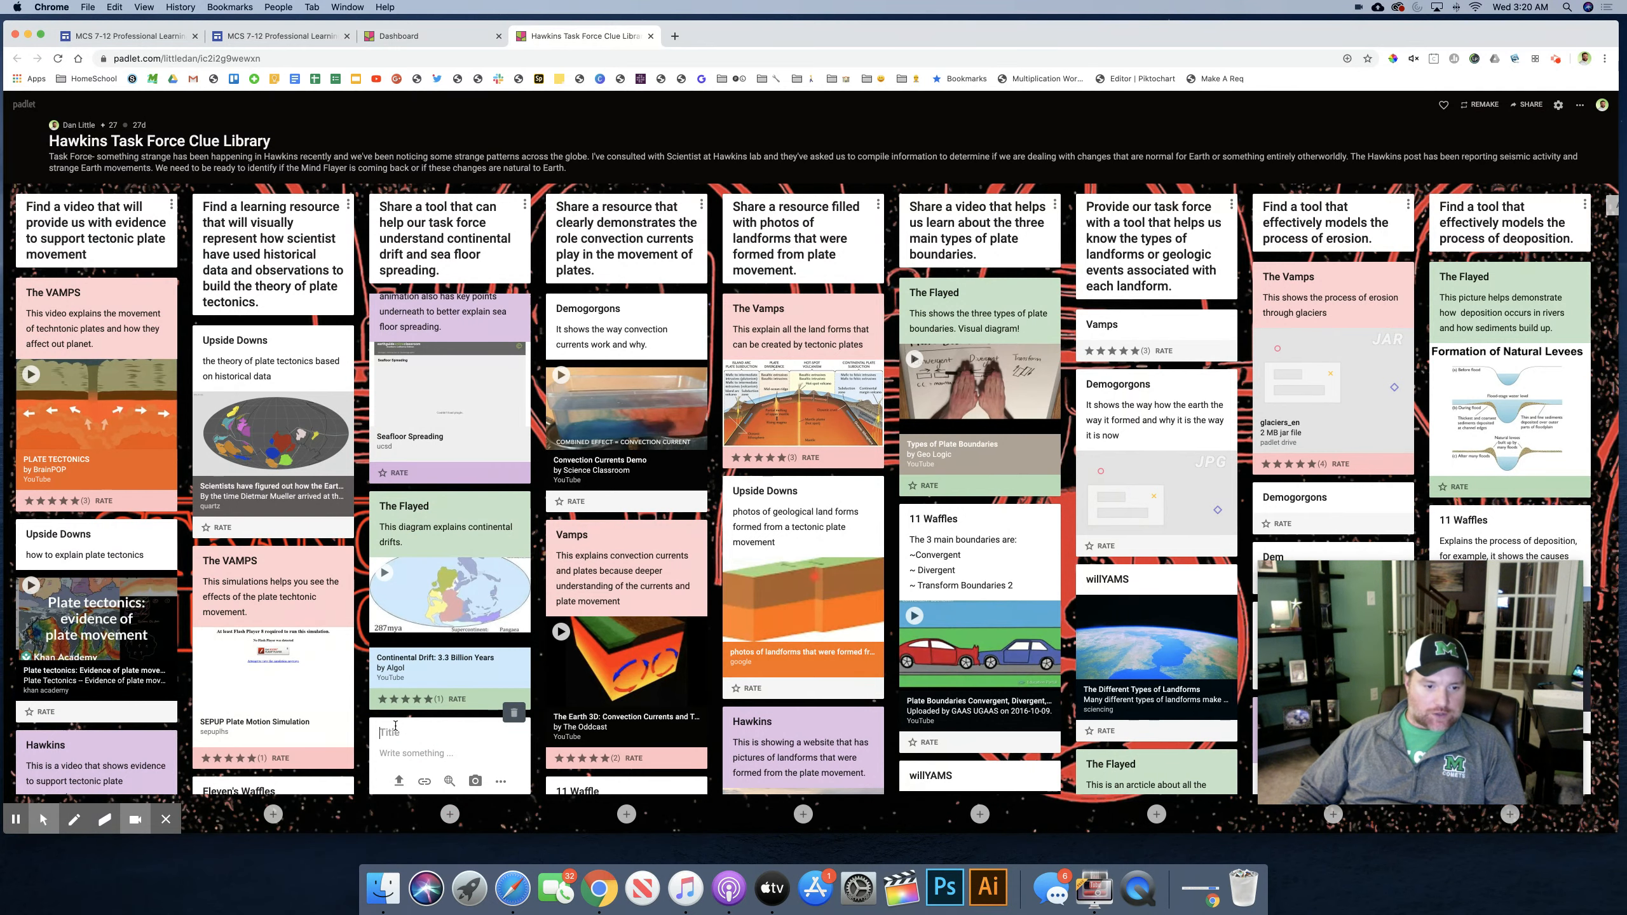
left_click(397, 755)
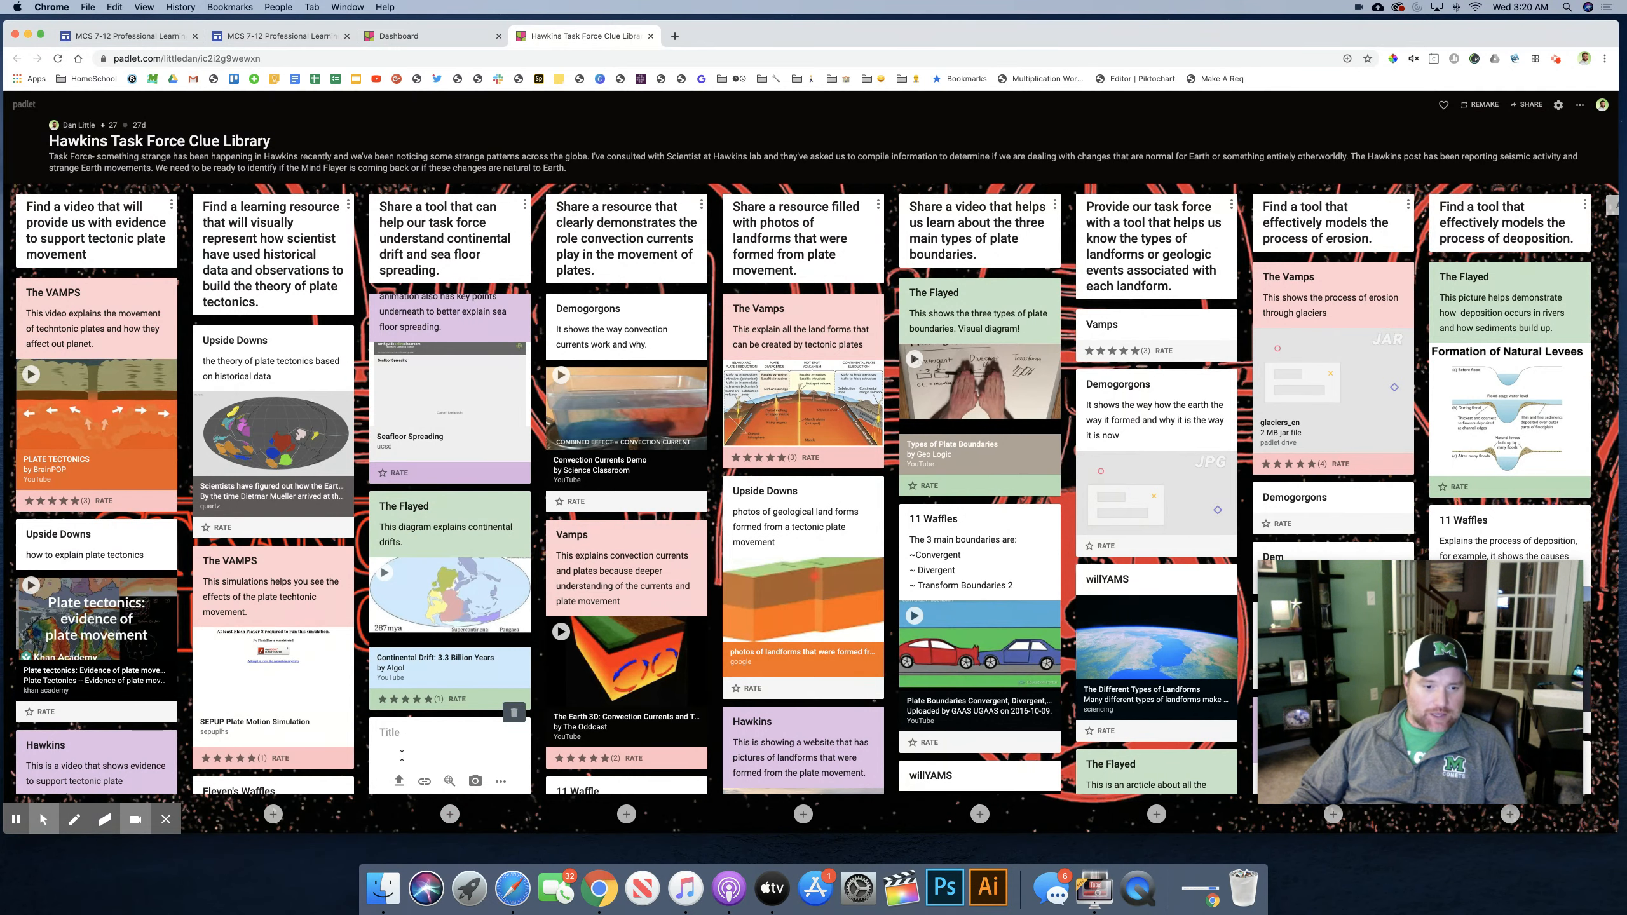
type("asdfasd")
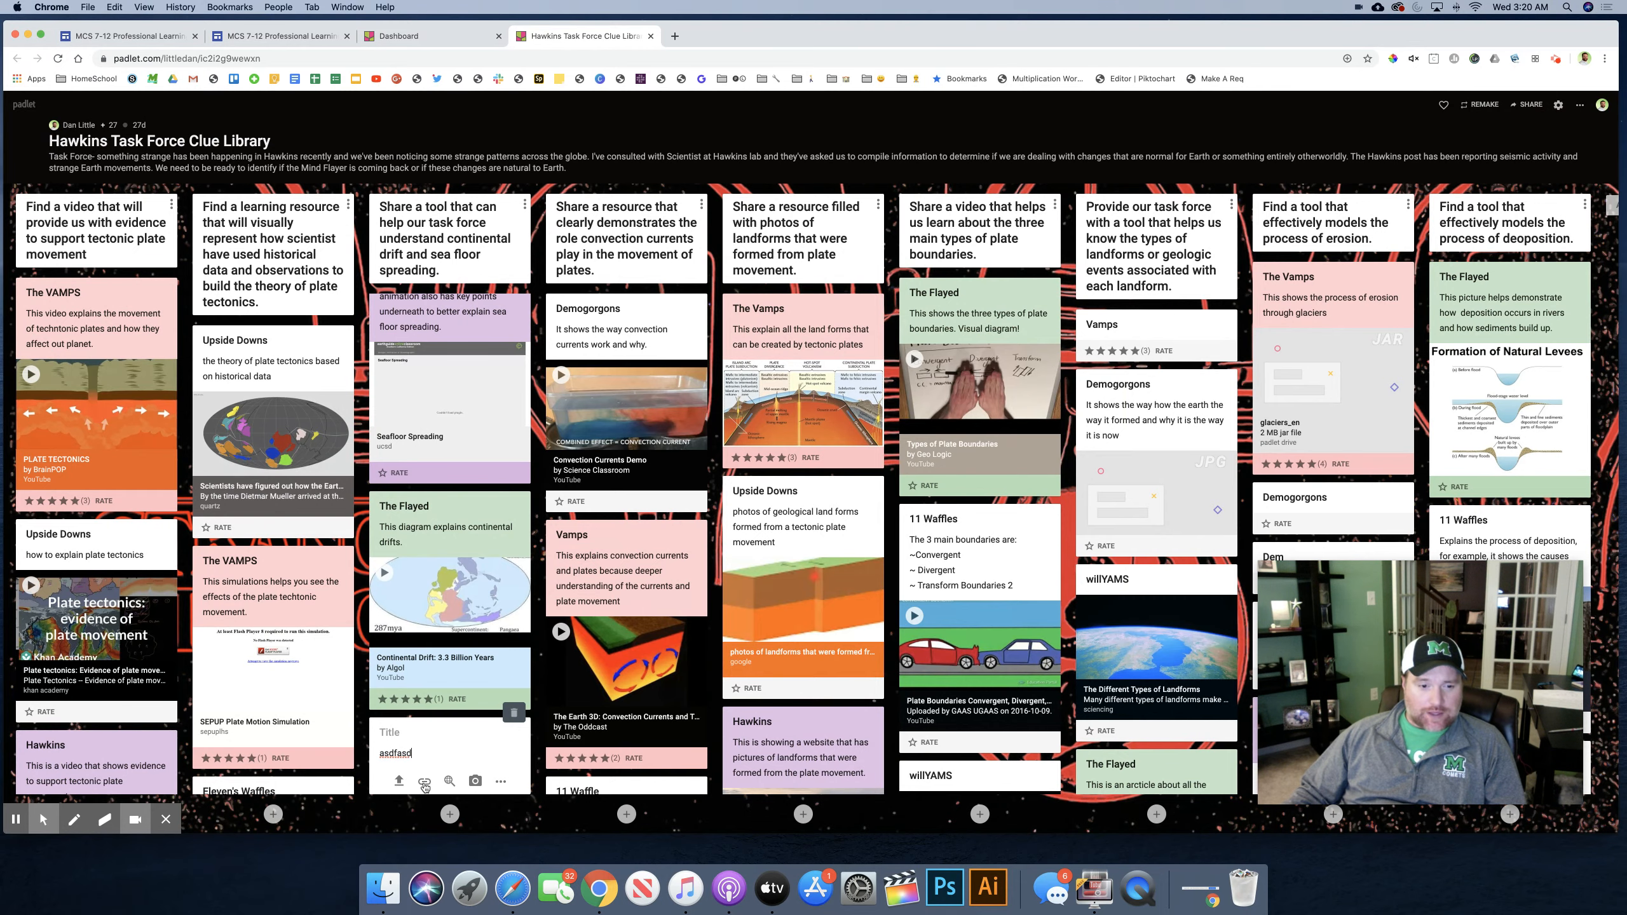
left_click(498, 784)
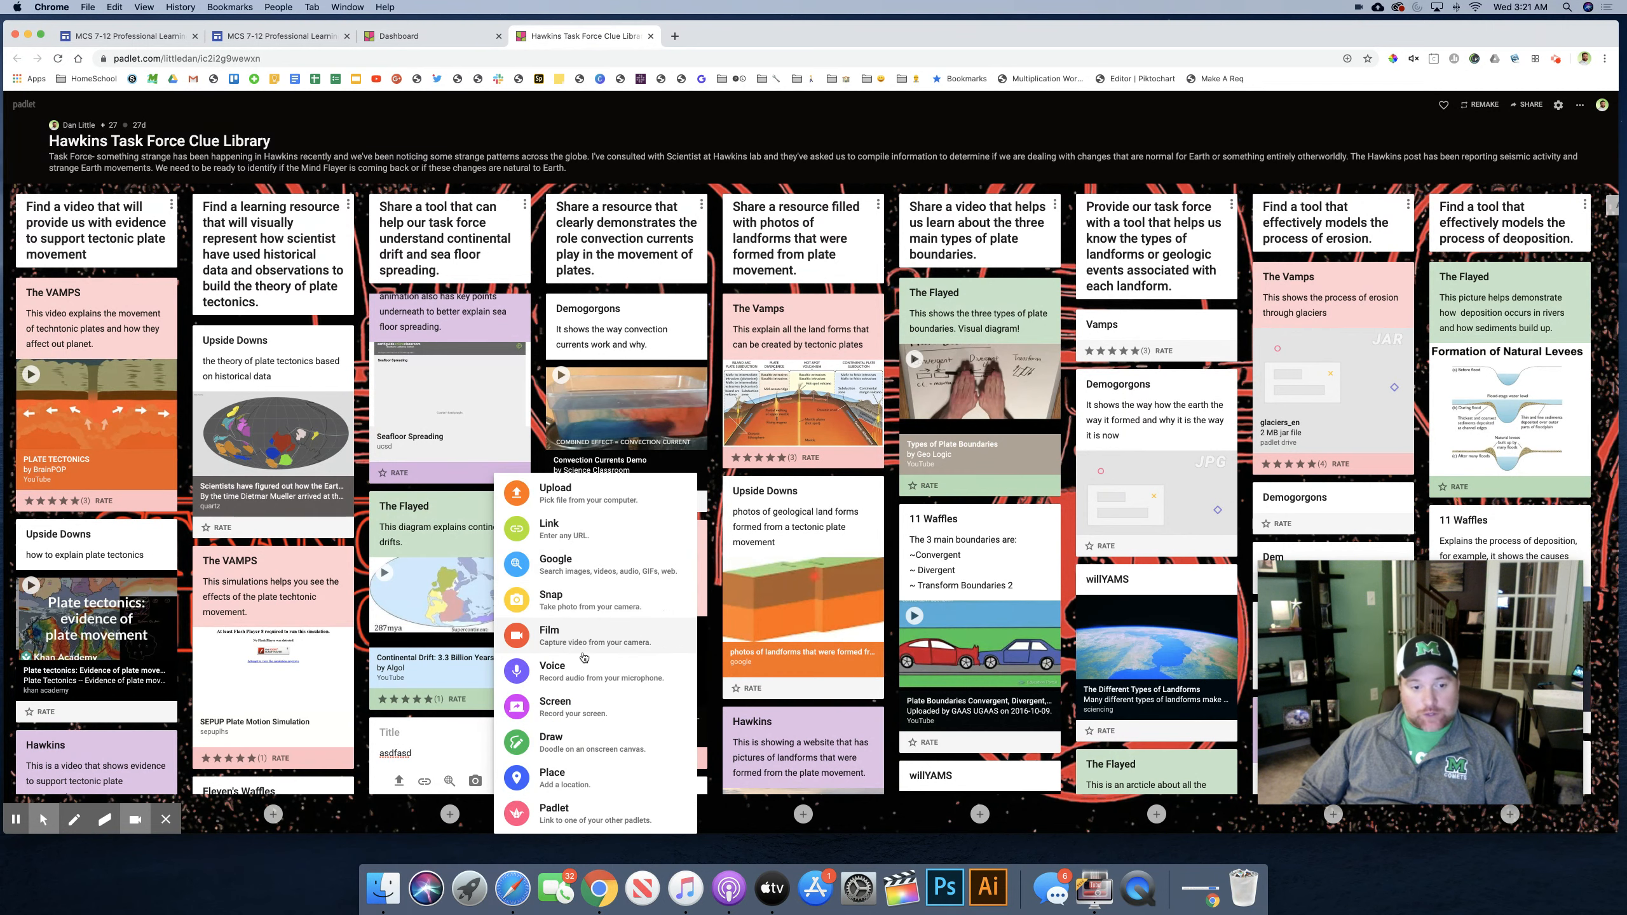
left_click(442, 747)
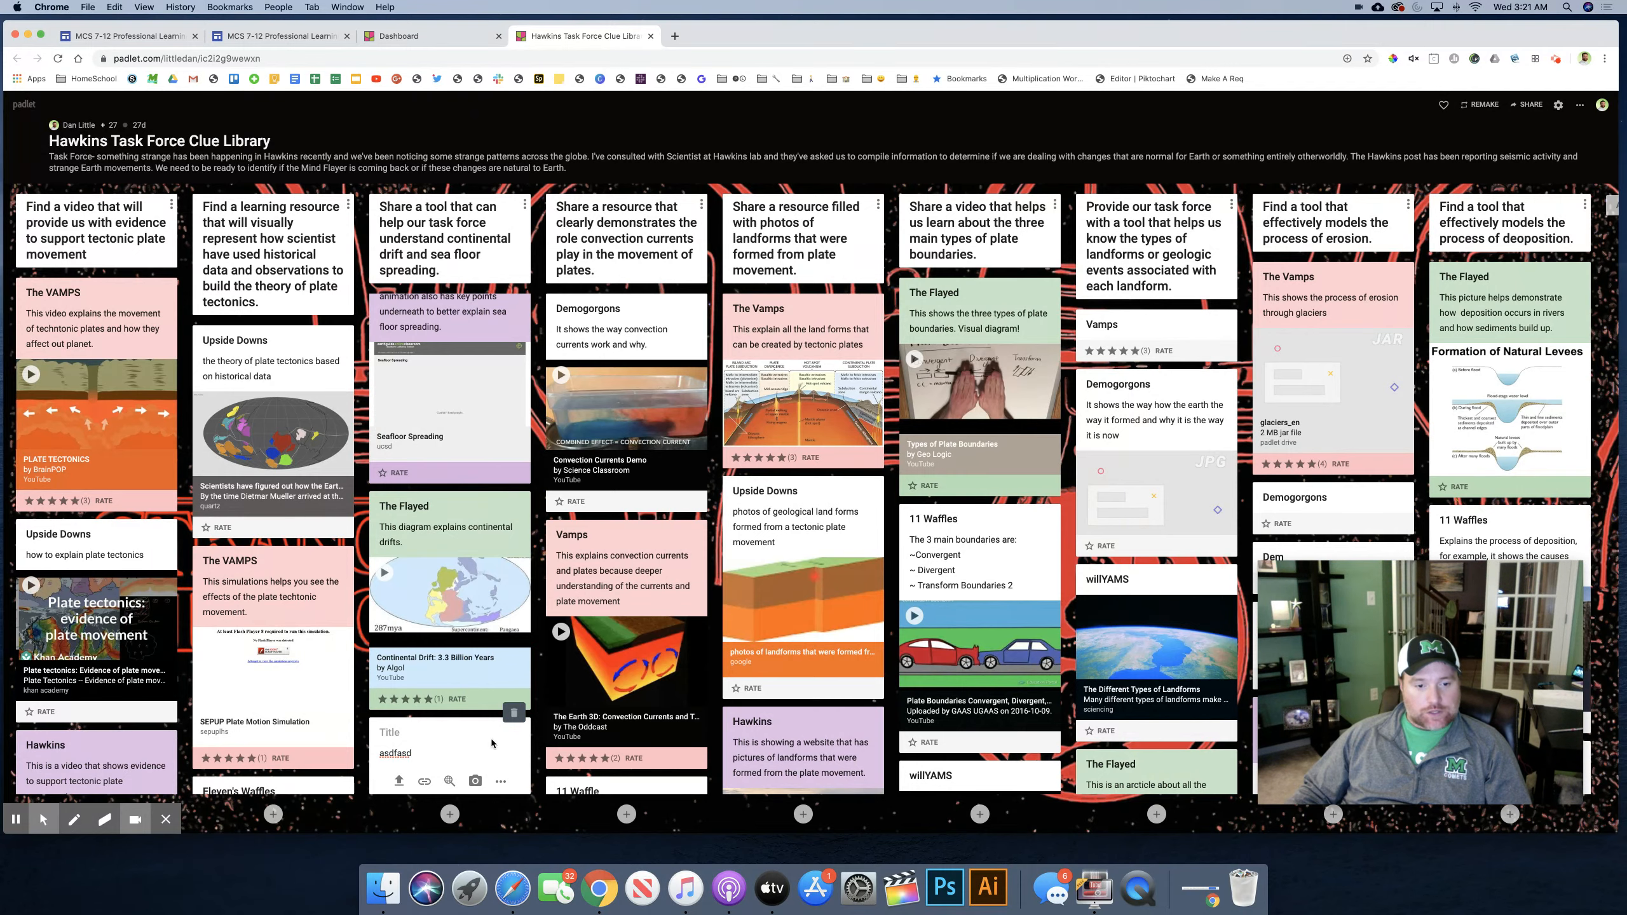
left_click(513, 720)
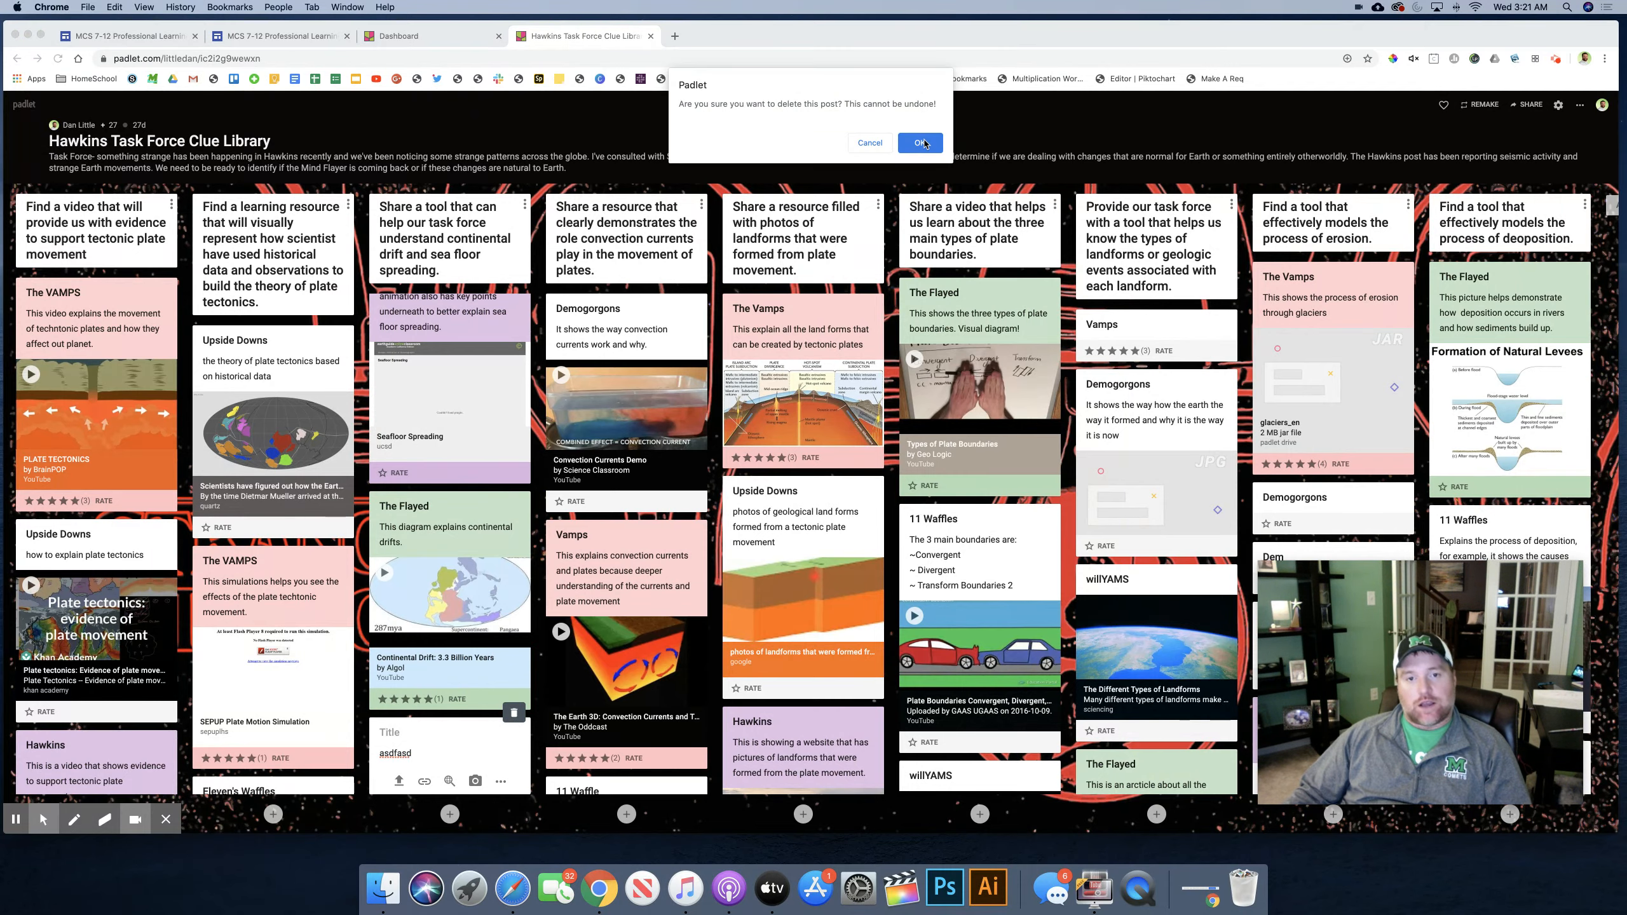
left_click(924, 144)
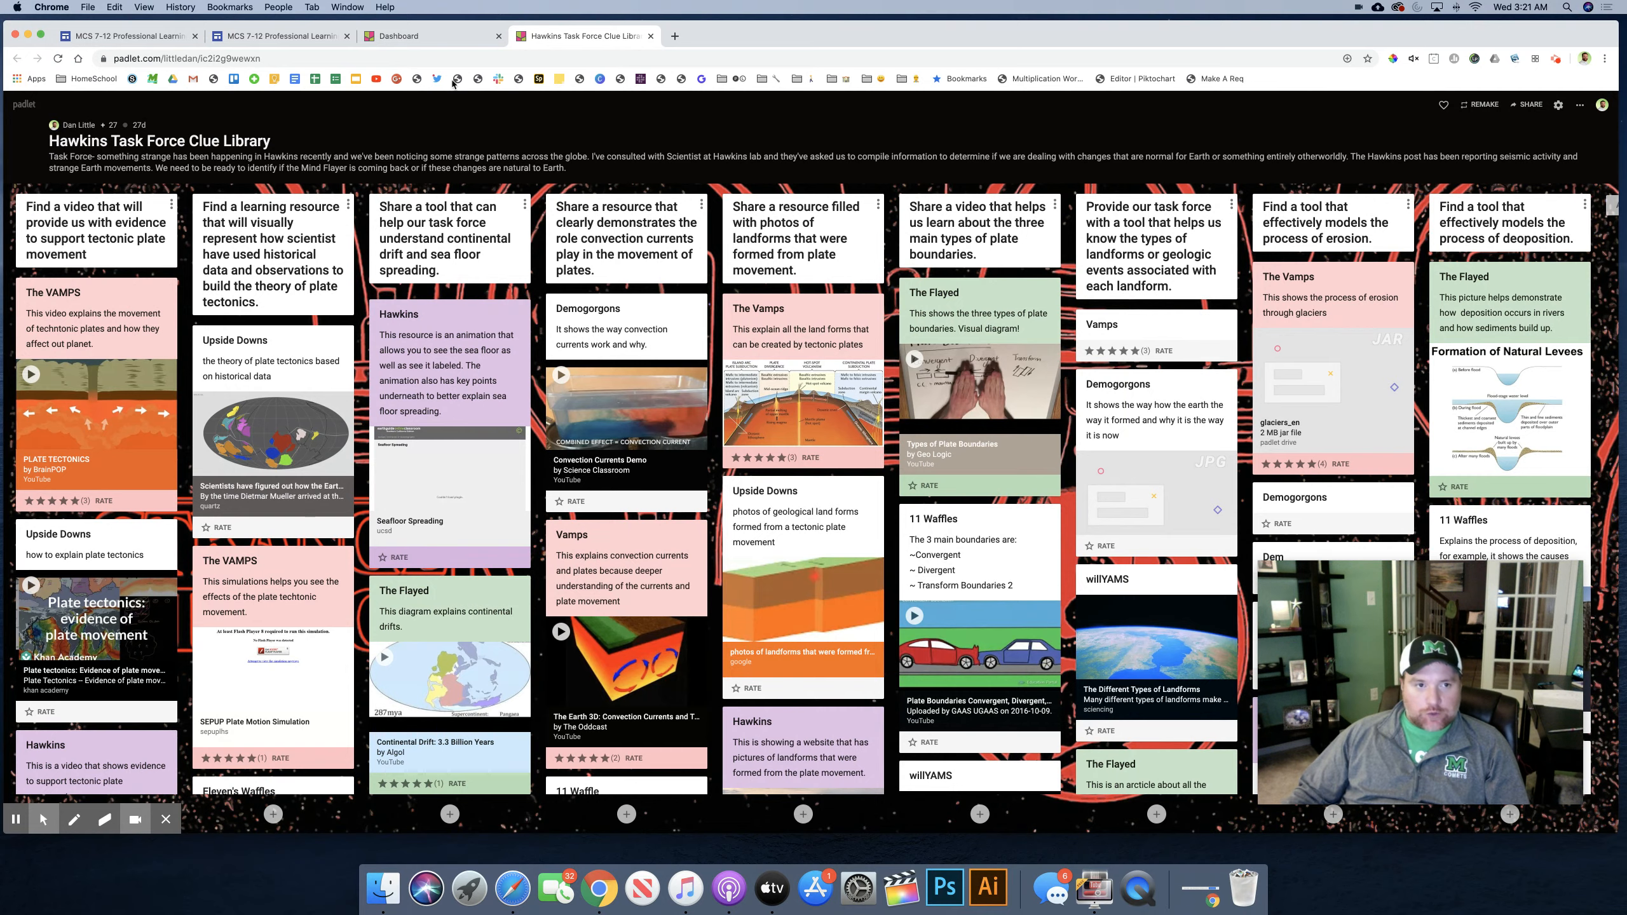
Step: Create a new padlet from the dashboard with the Shelf layout and title it "Resource Library"
left_click(401, 37)
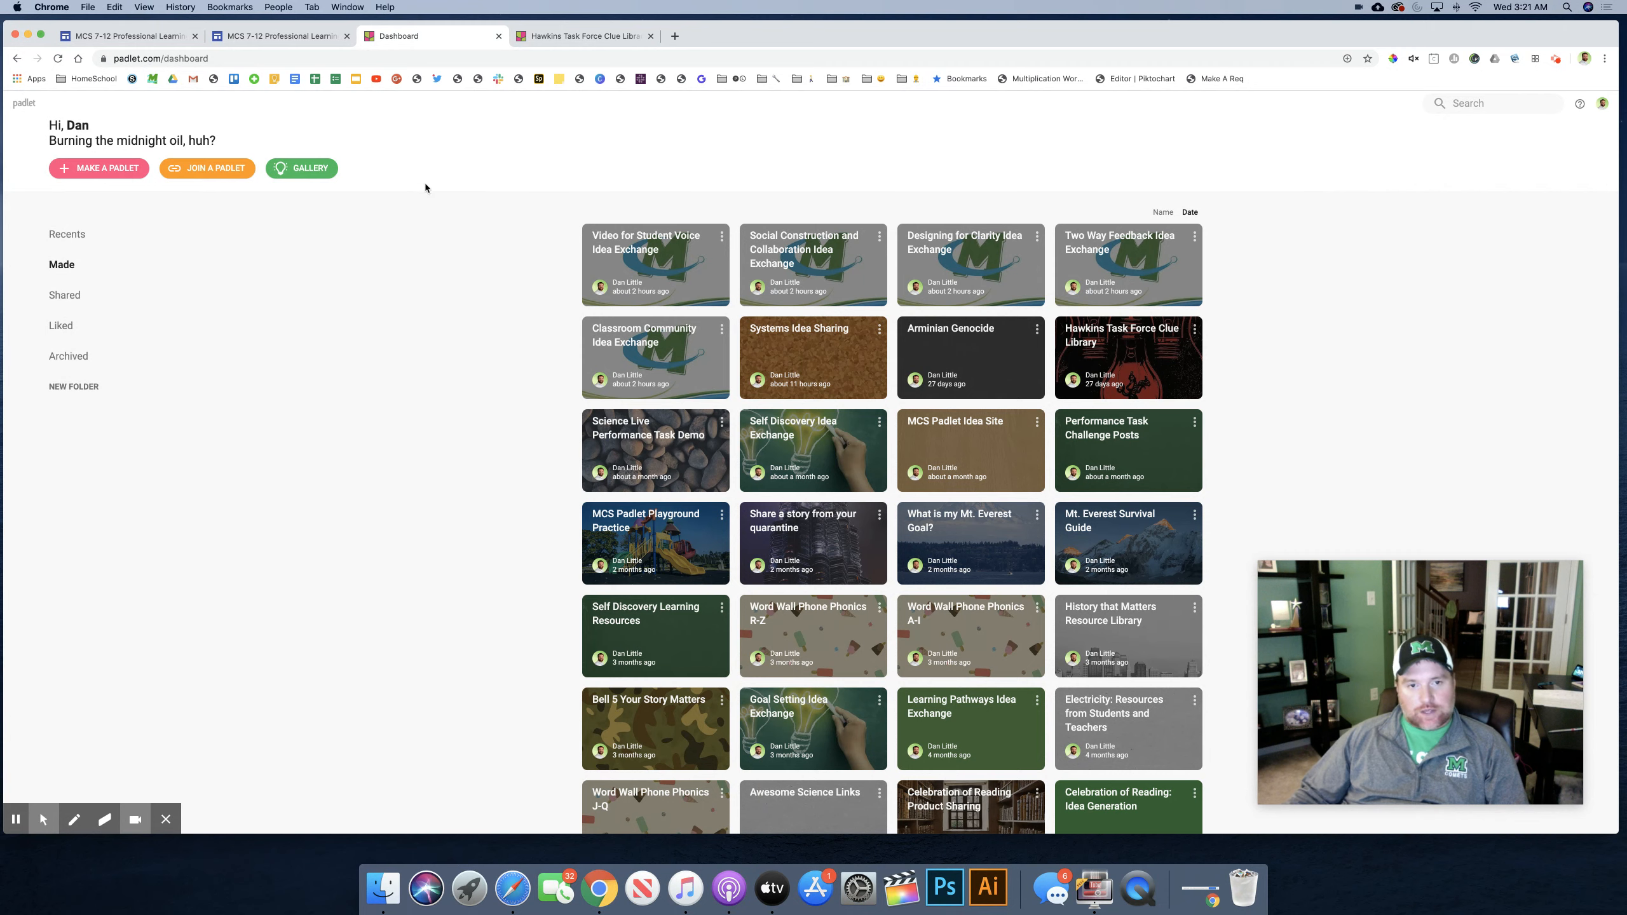
left_click(105, 170)
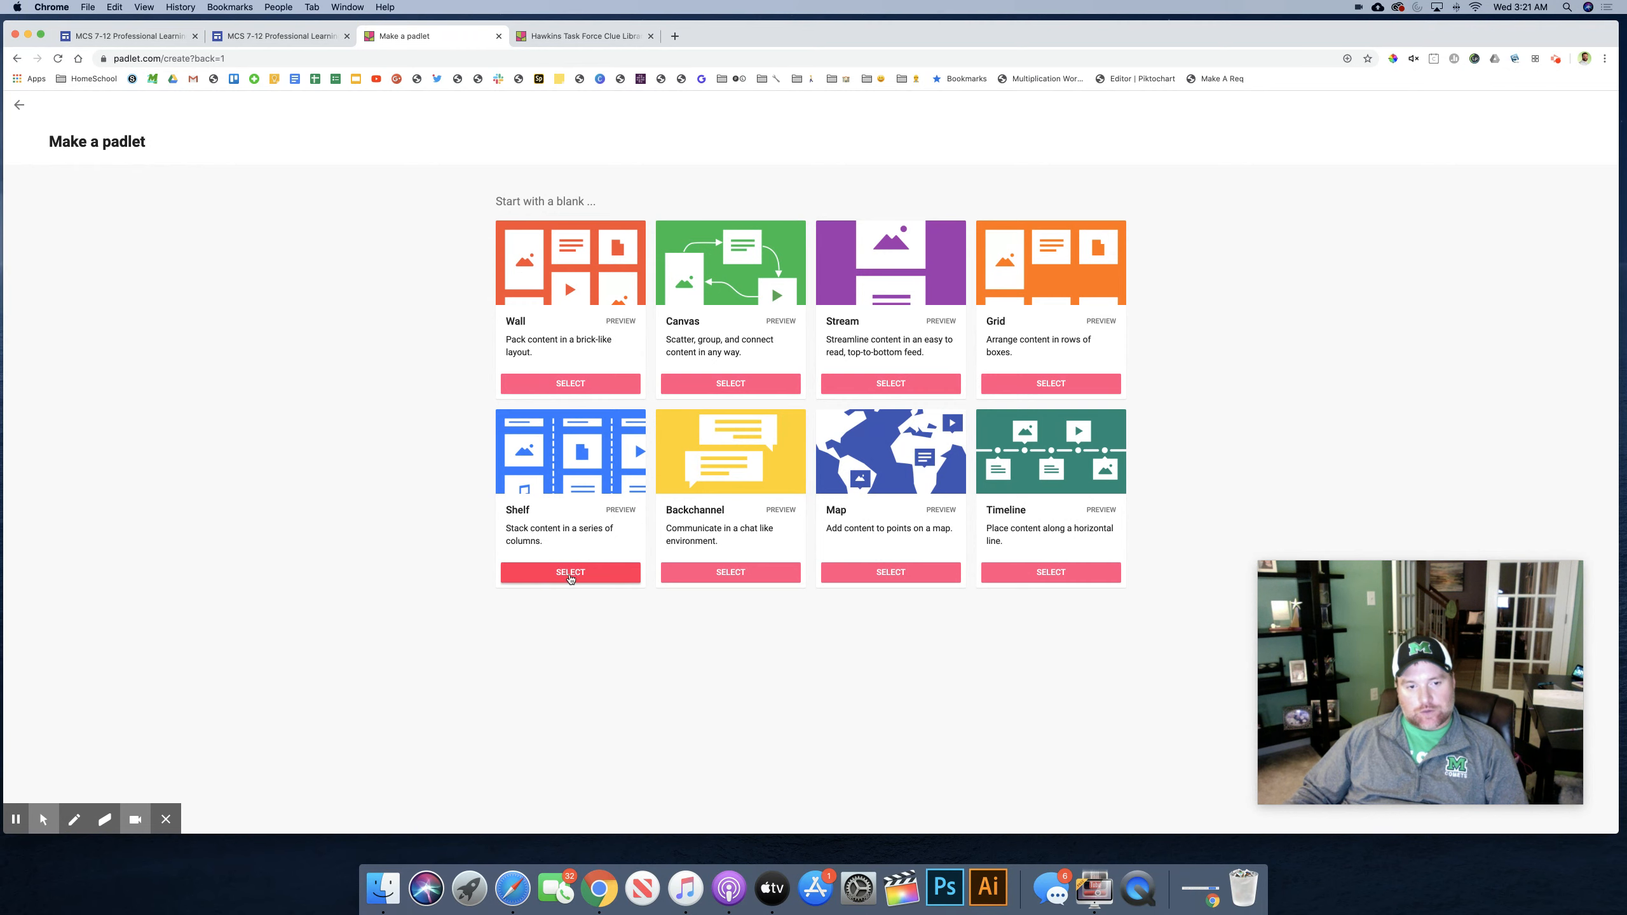
left_click(567, 576)
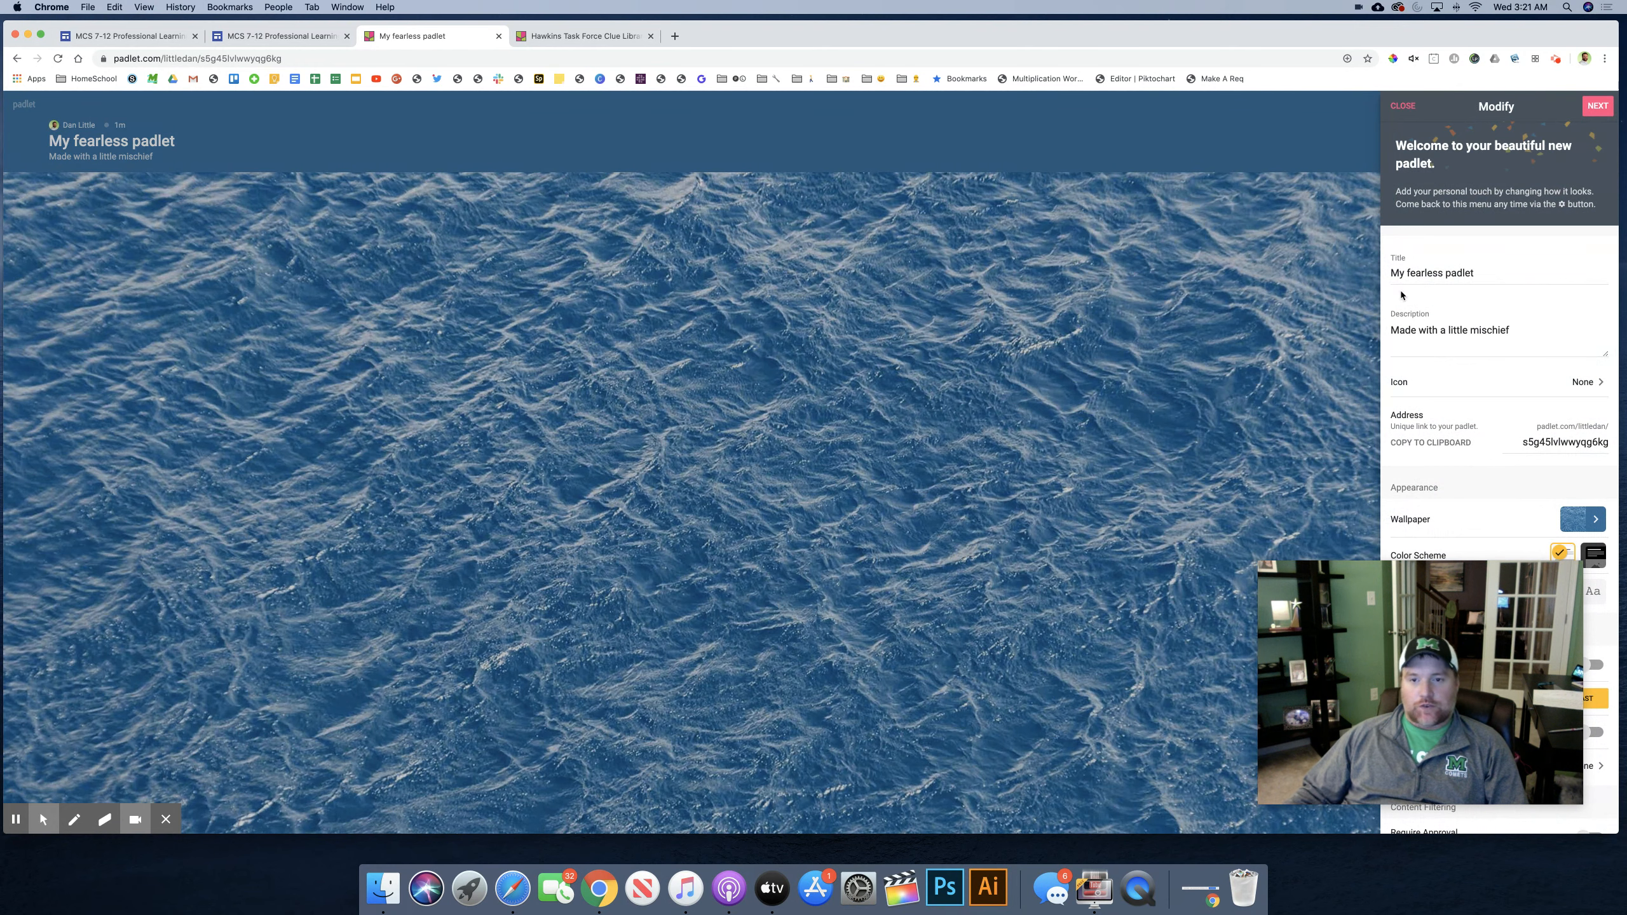
triple_click(1440, 270)
type("Re")
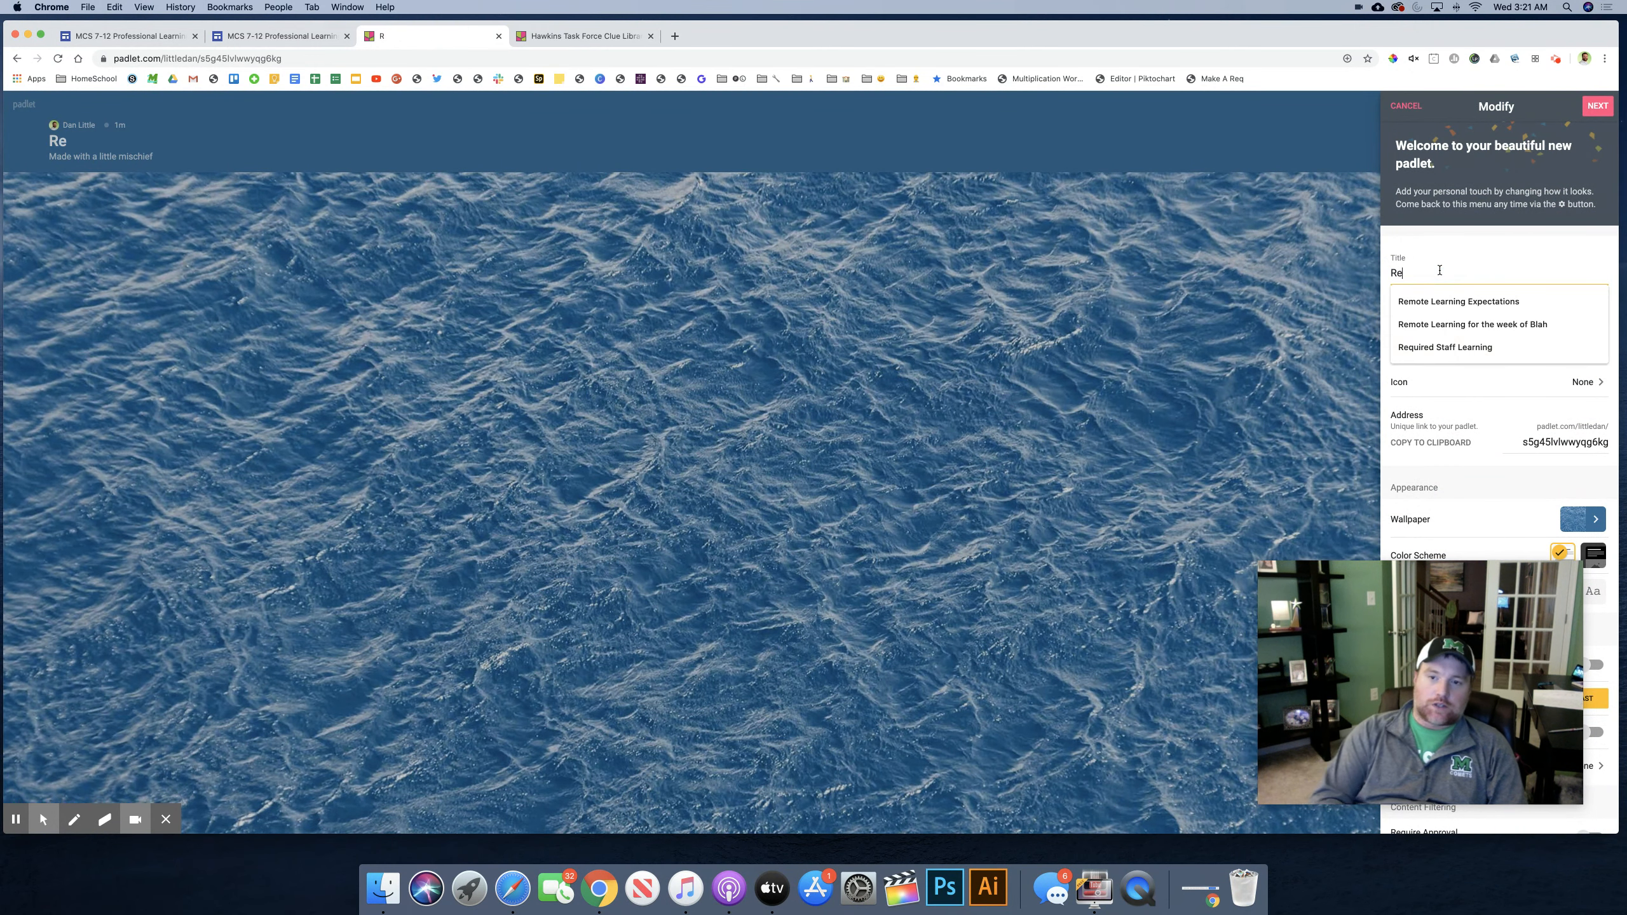
type("source Library")
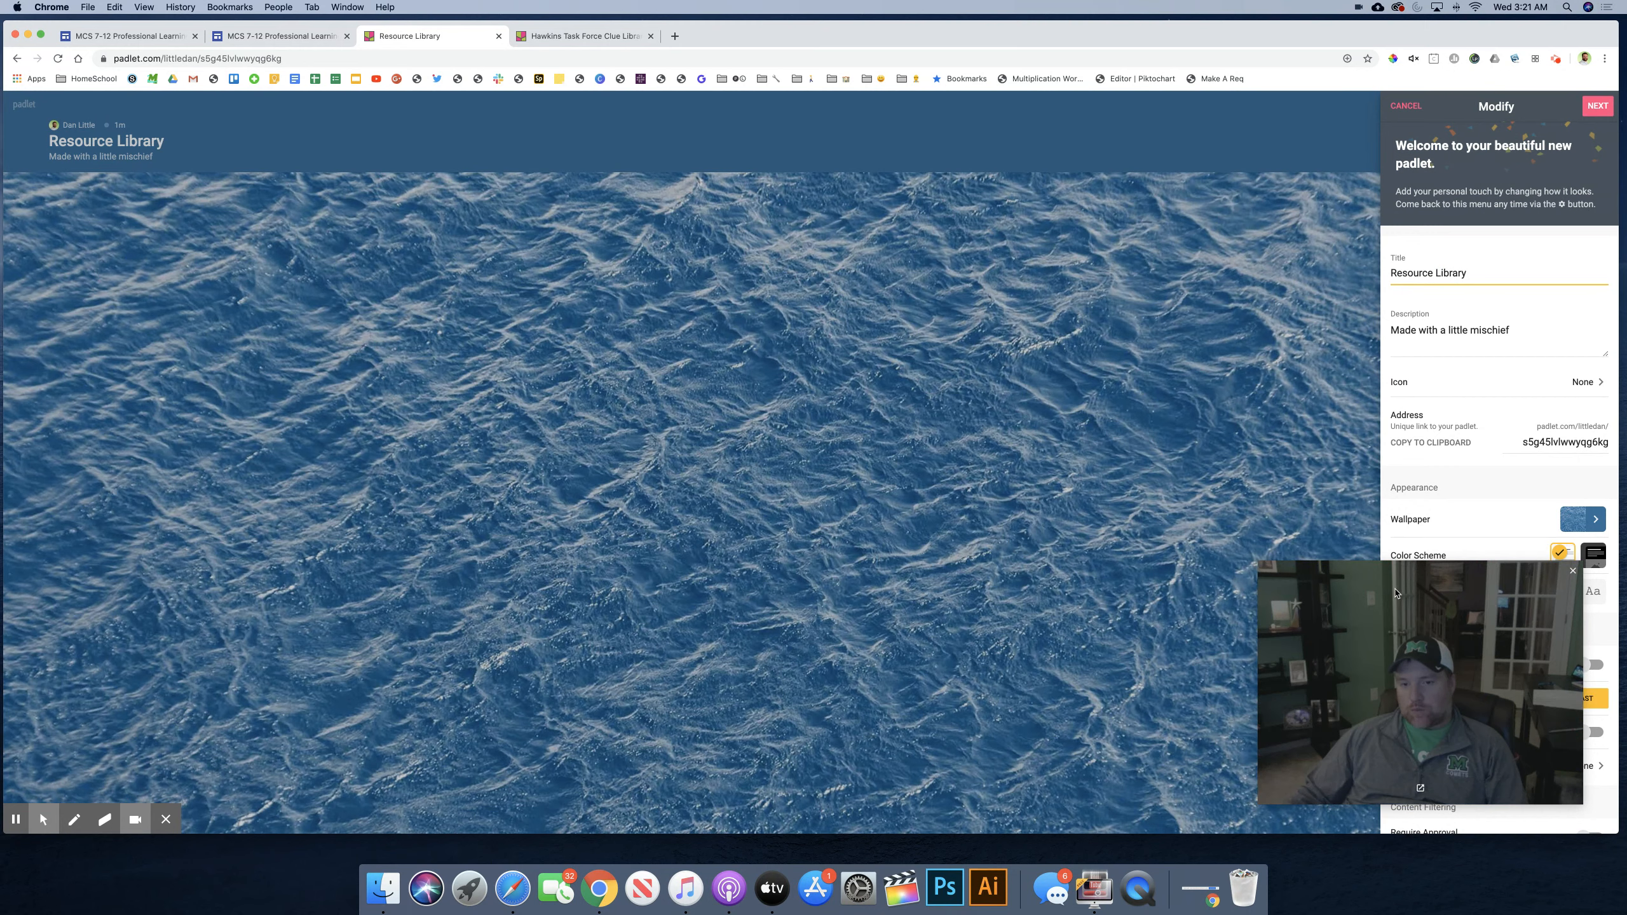
Step: Enable attribution, comments and the profanity filter for the new padlet, and finish its setup to start posting
left_click_drag(1409, 640, 1120, 618)
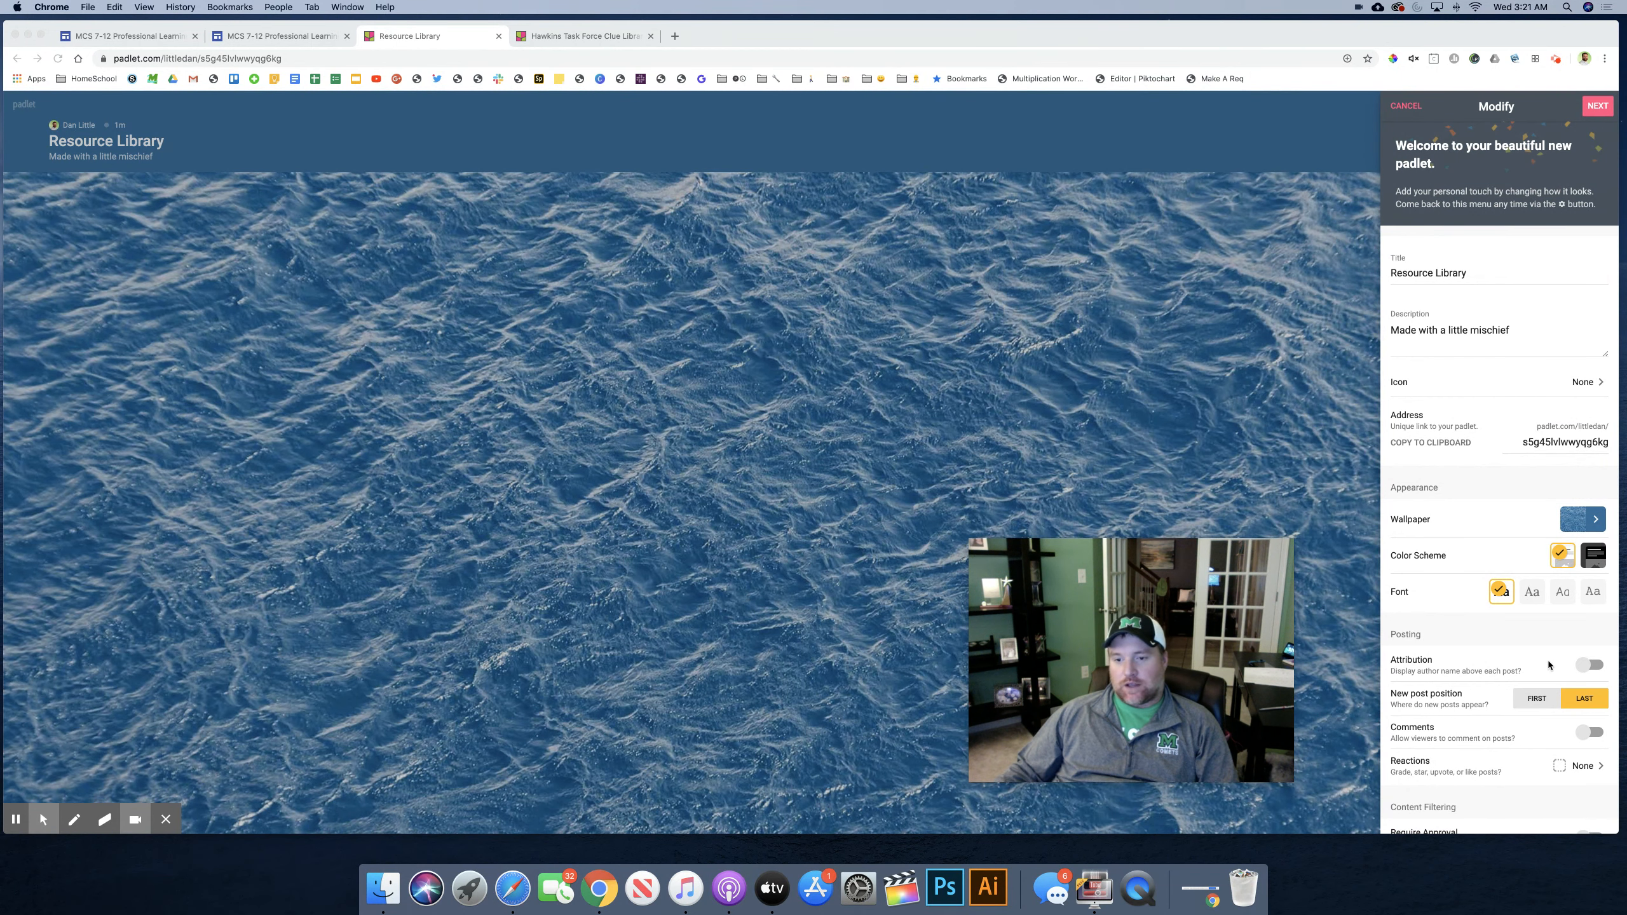
left_click(1592, 664)
left_click(1591, 667)
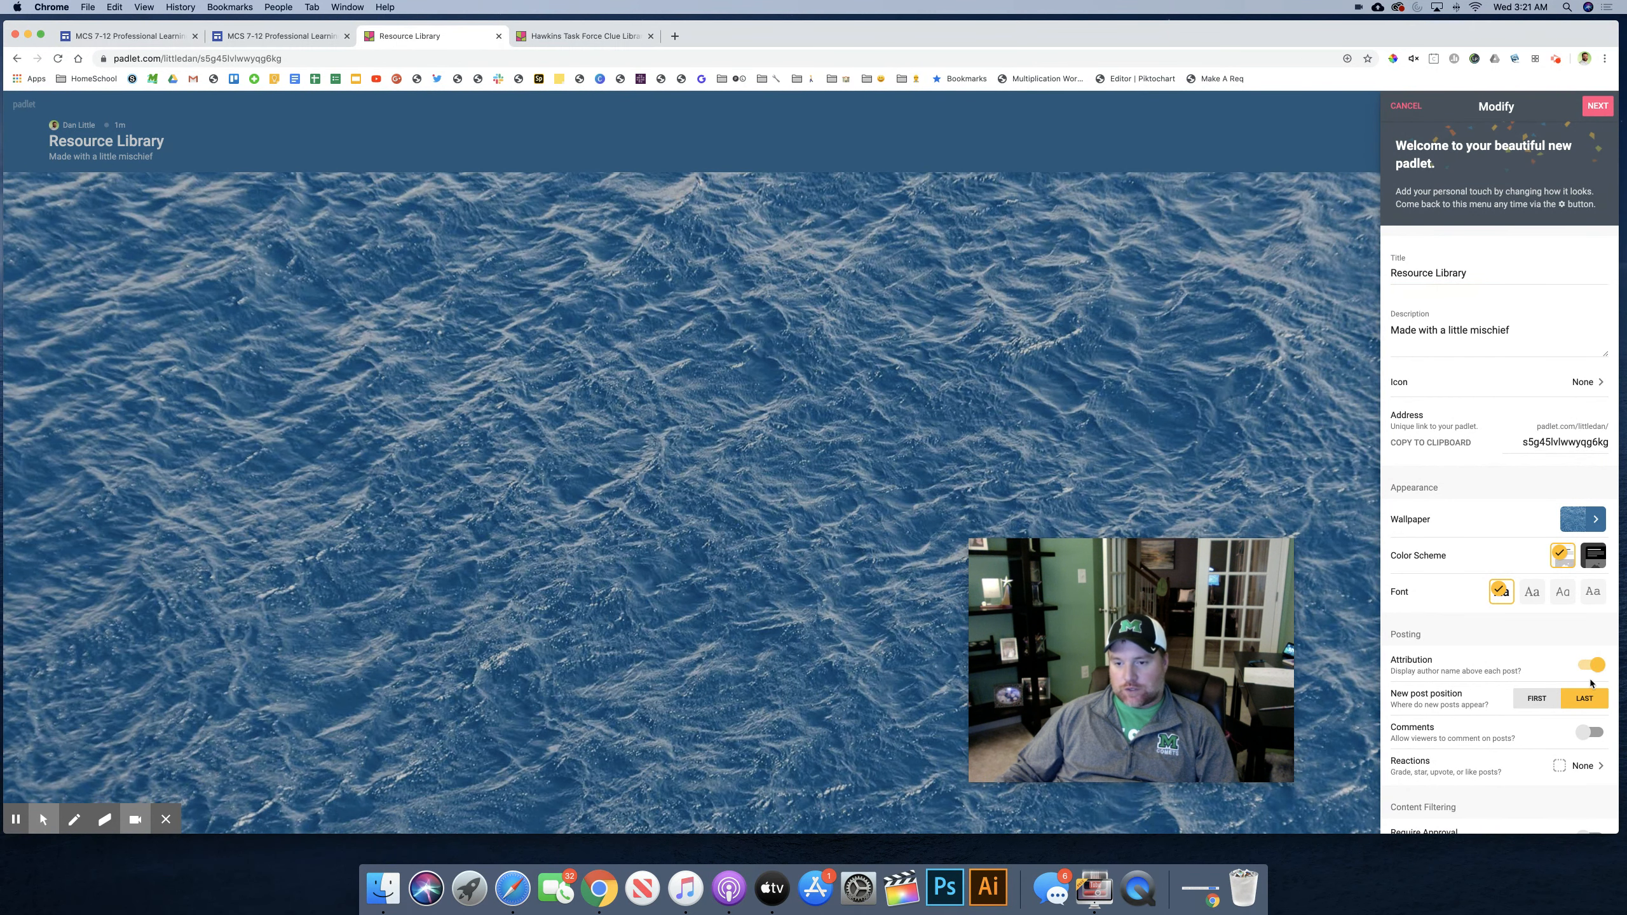
left_click(1571, 735)
scroll(1569, 736, "down", 3)
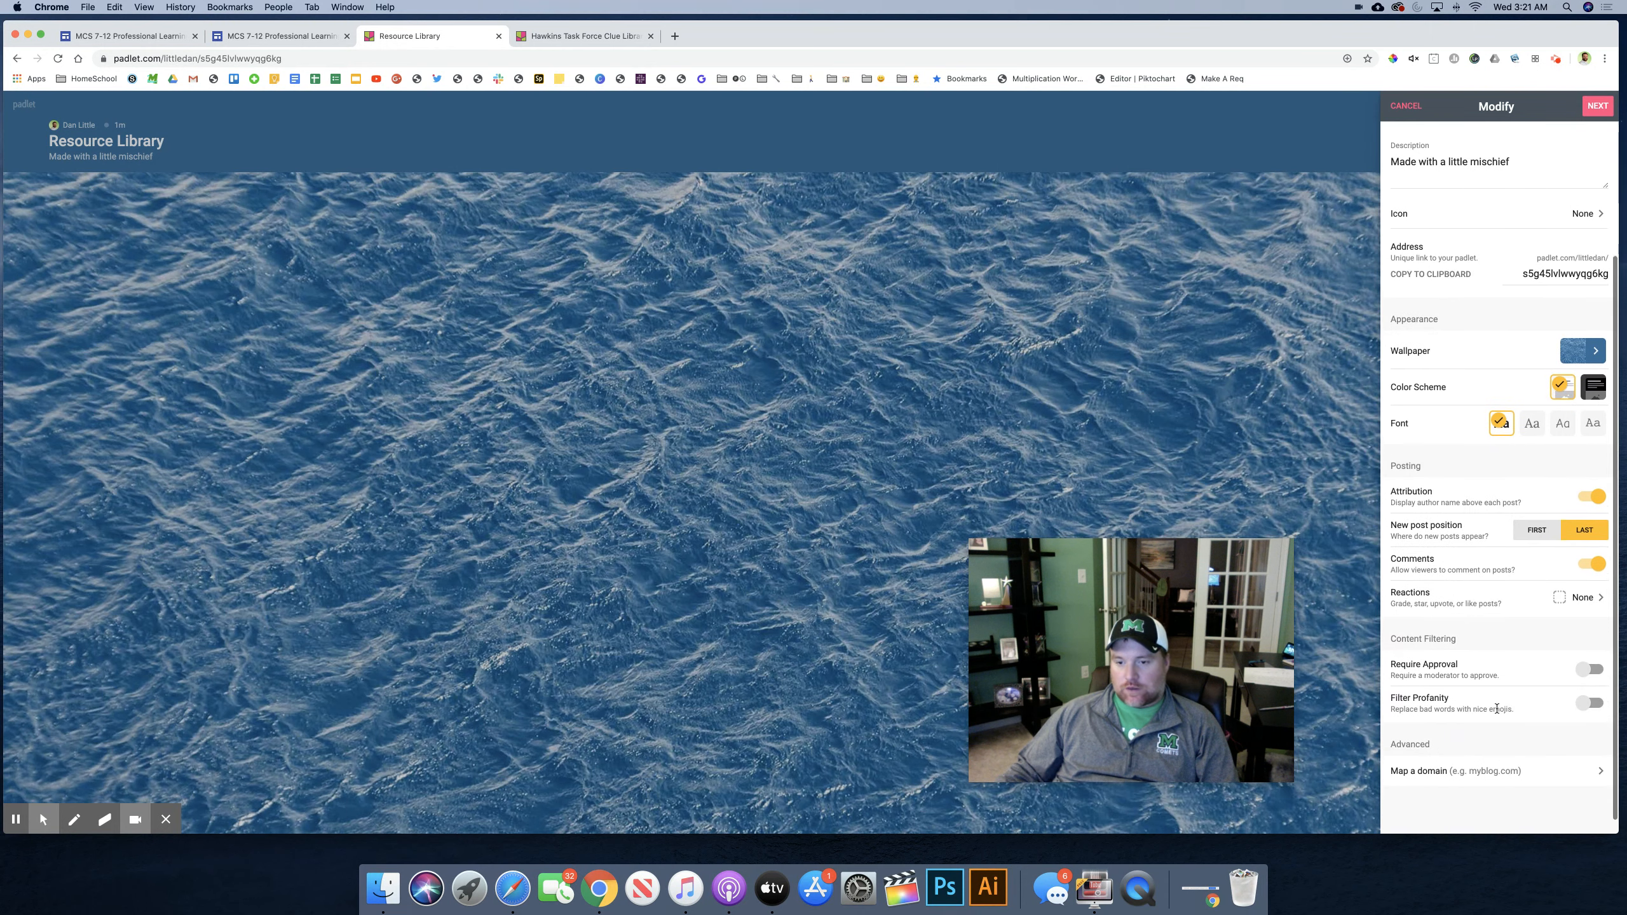
left_click(1590, 696)
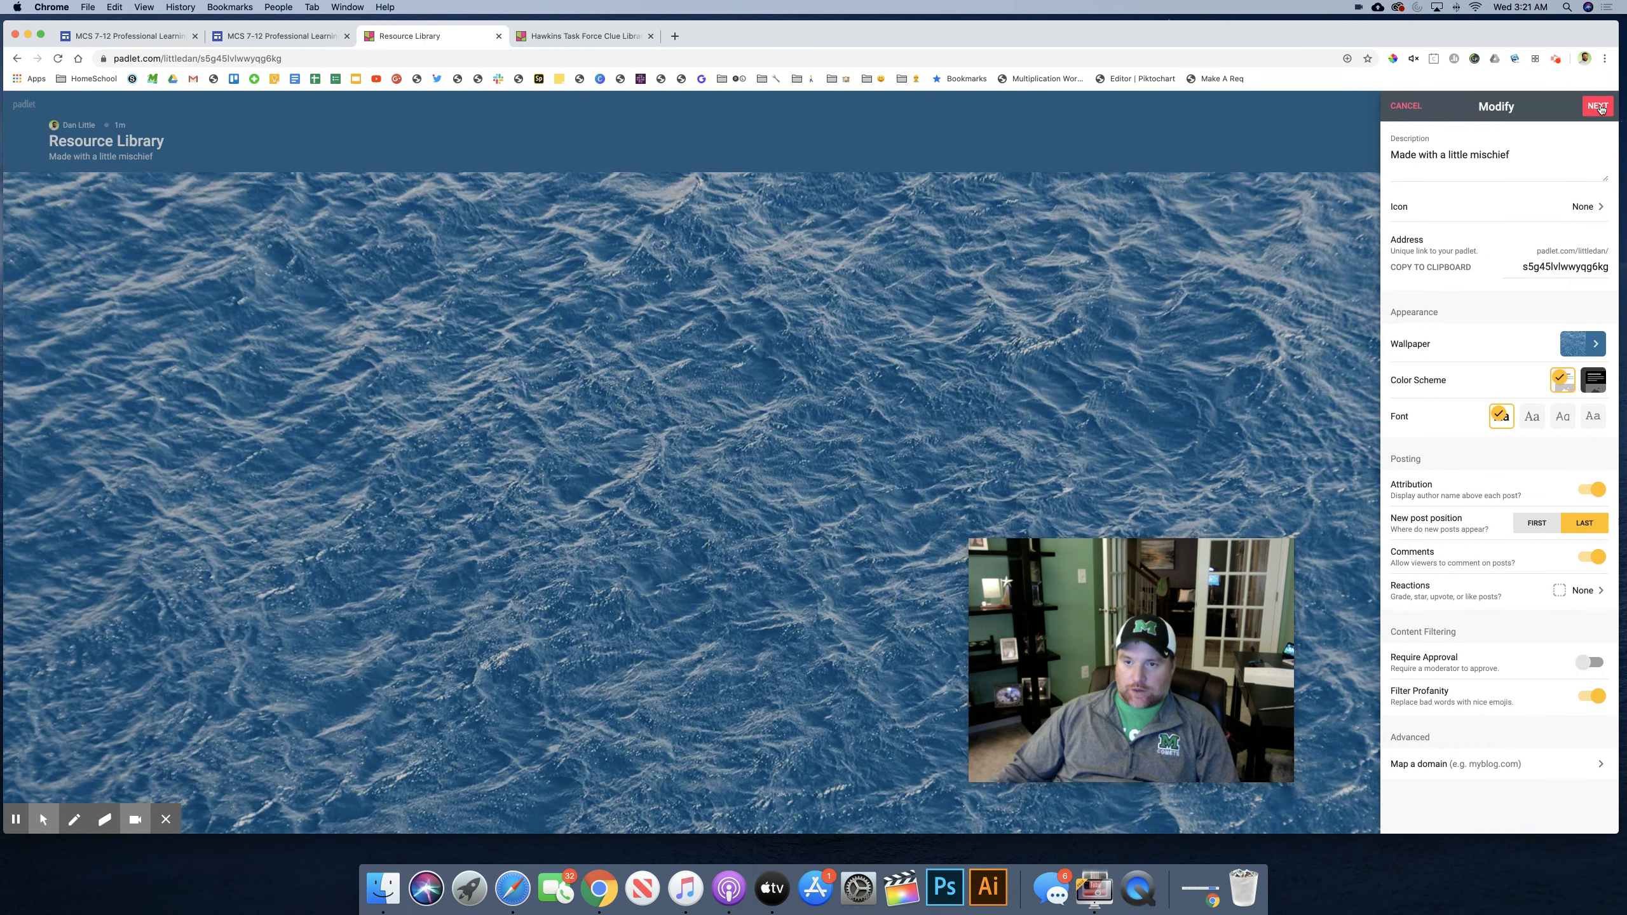
left_click(1600, 107)
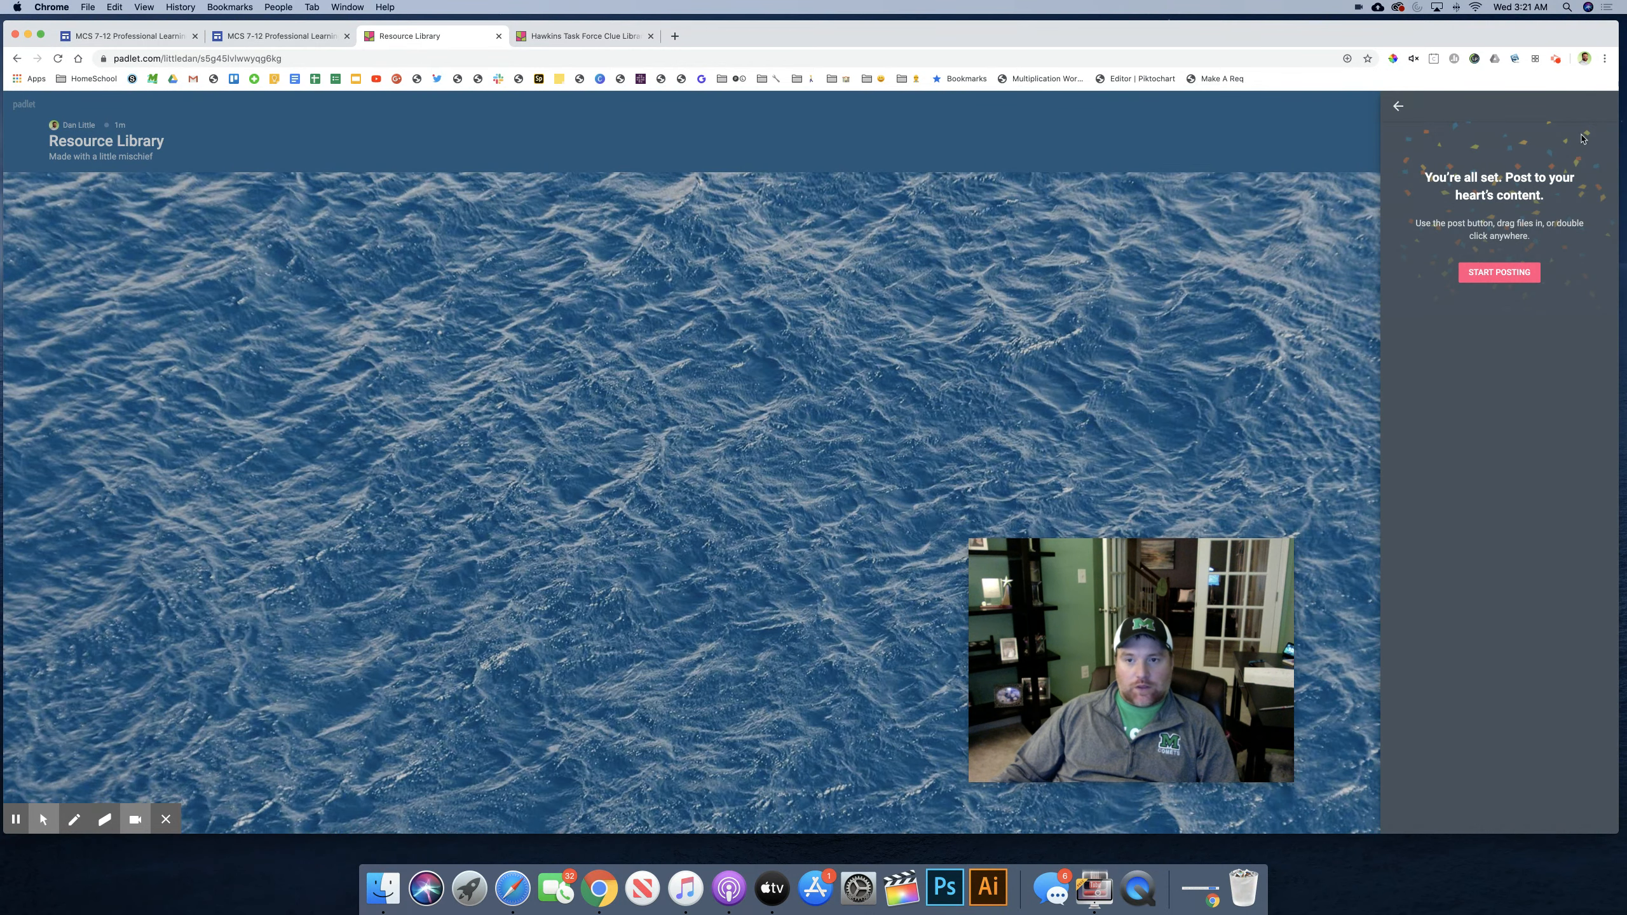
left_click(1509, 275)
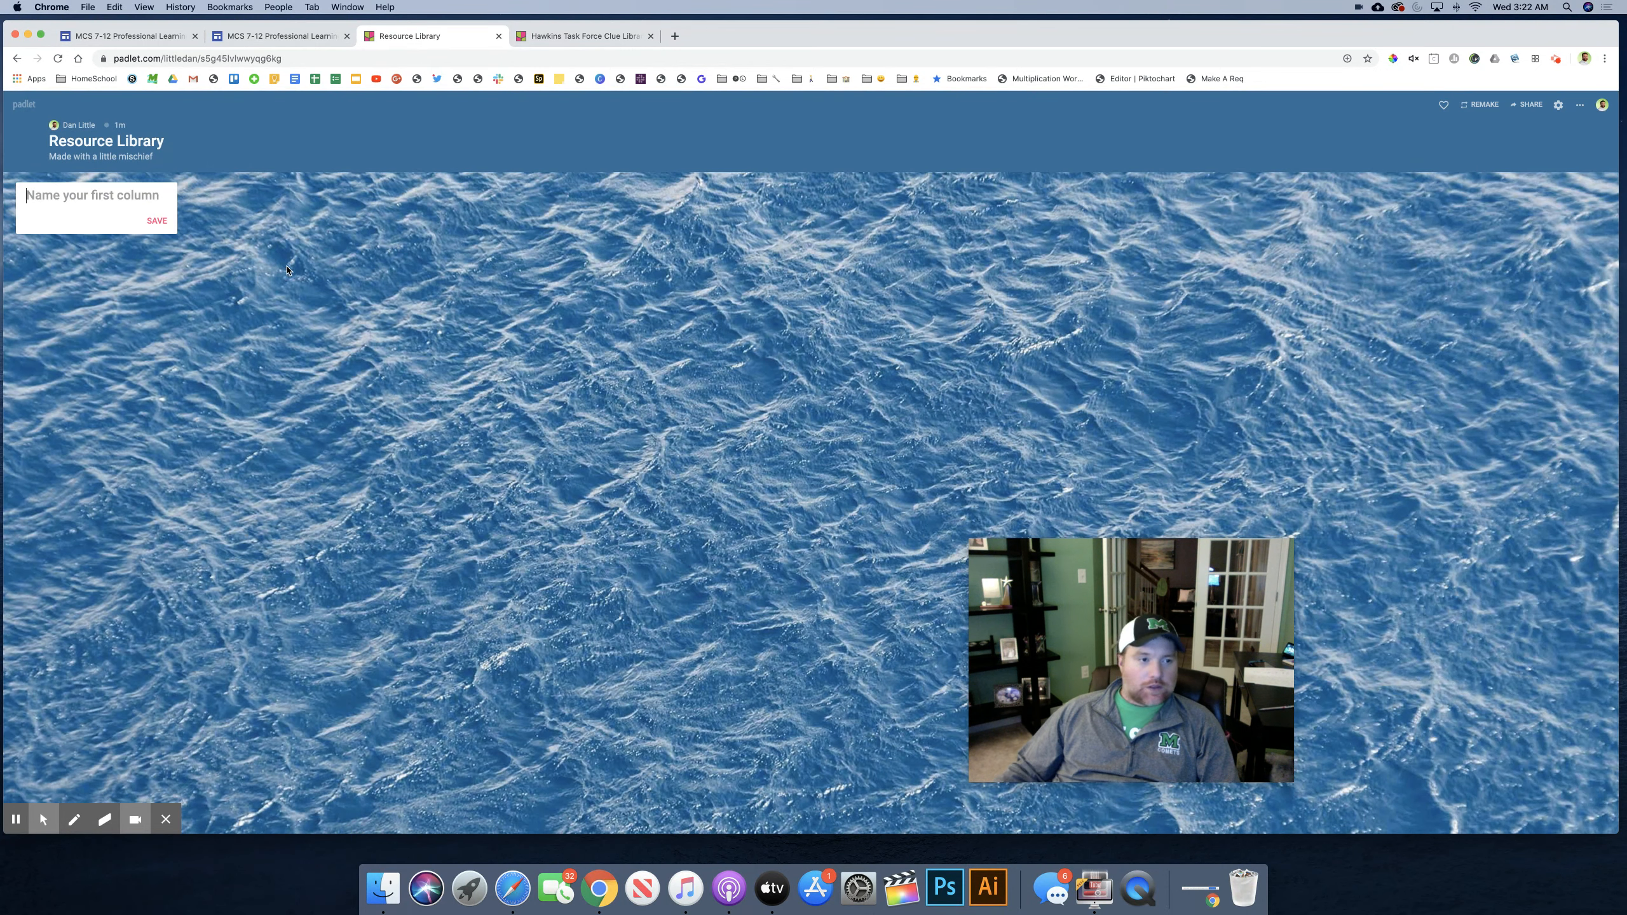
Step: Name the first column "Resources for Goal 1" and save it
left_click_drag(1129, 564, 1399, 572)
left_click(94, 200)
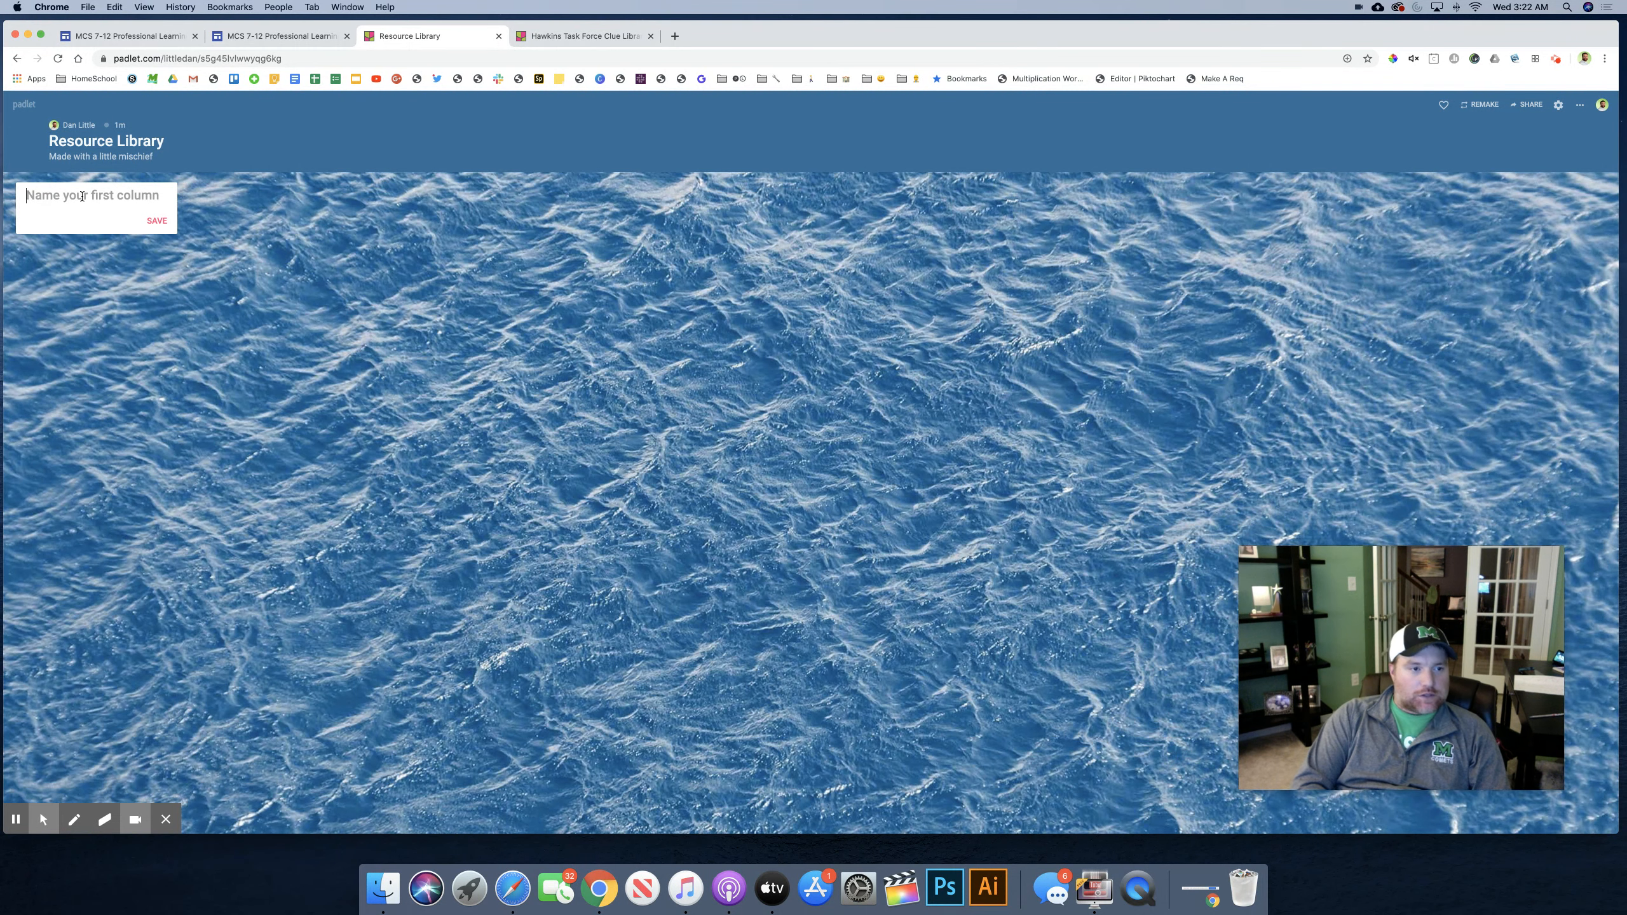
type("Resources")
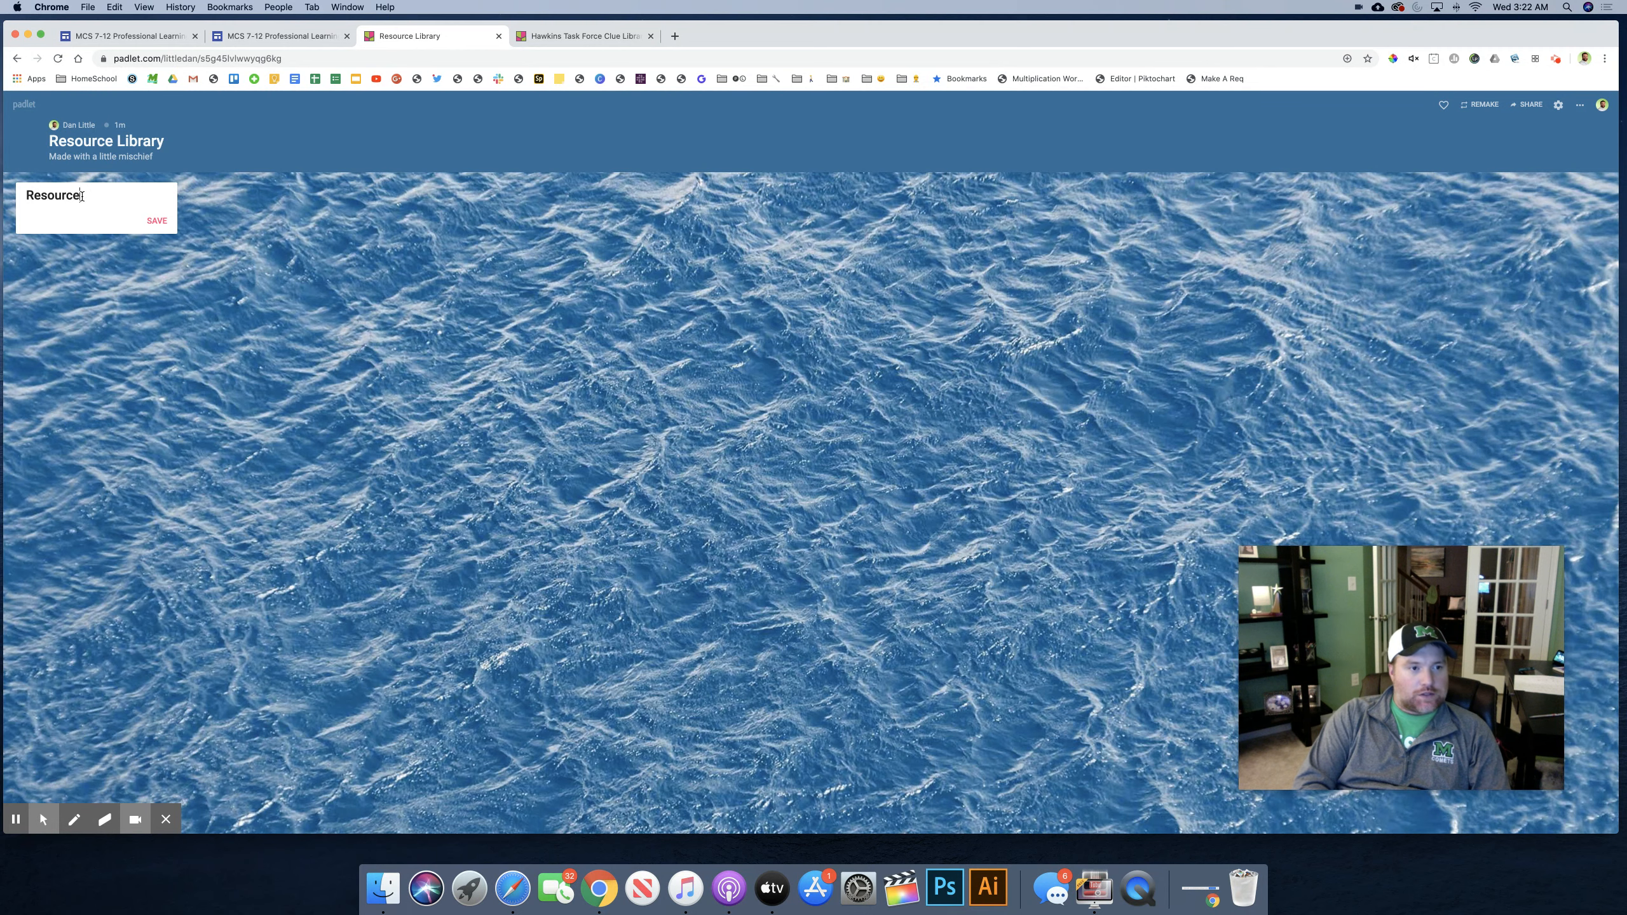
type(" for Goal 1")
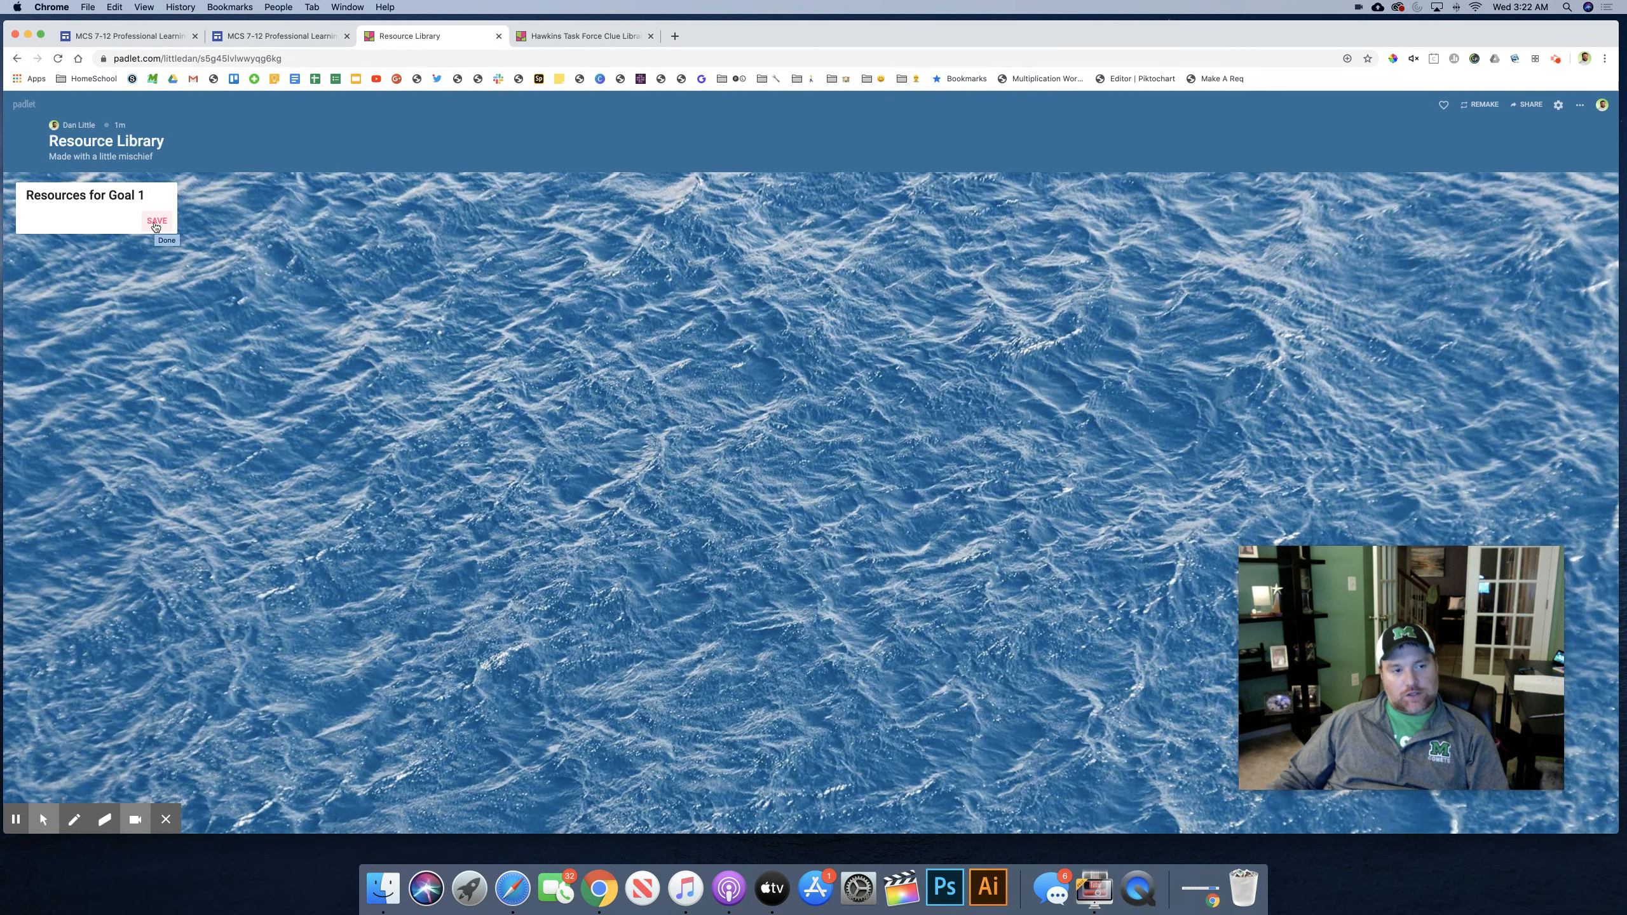
left_click(155, 226)
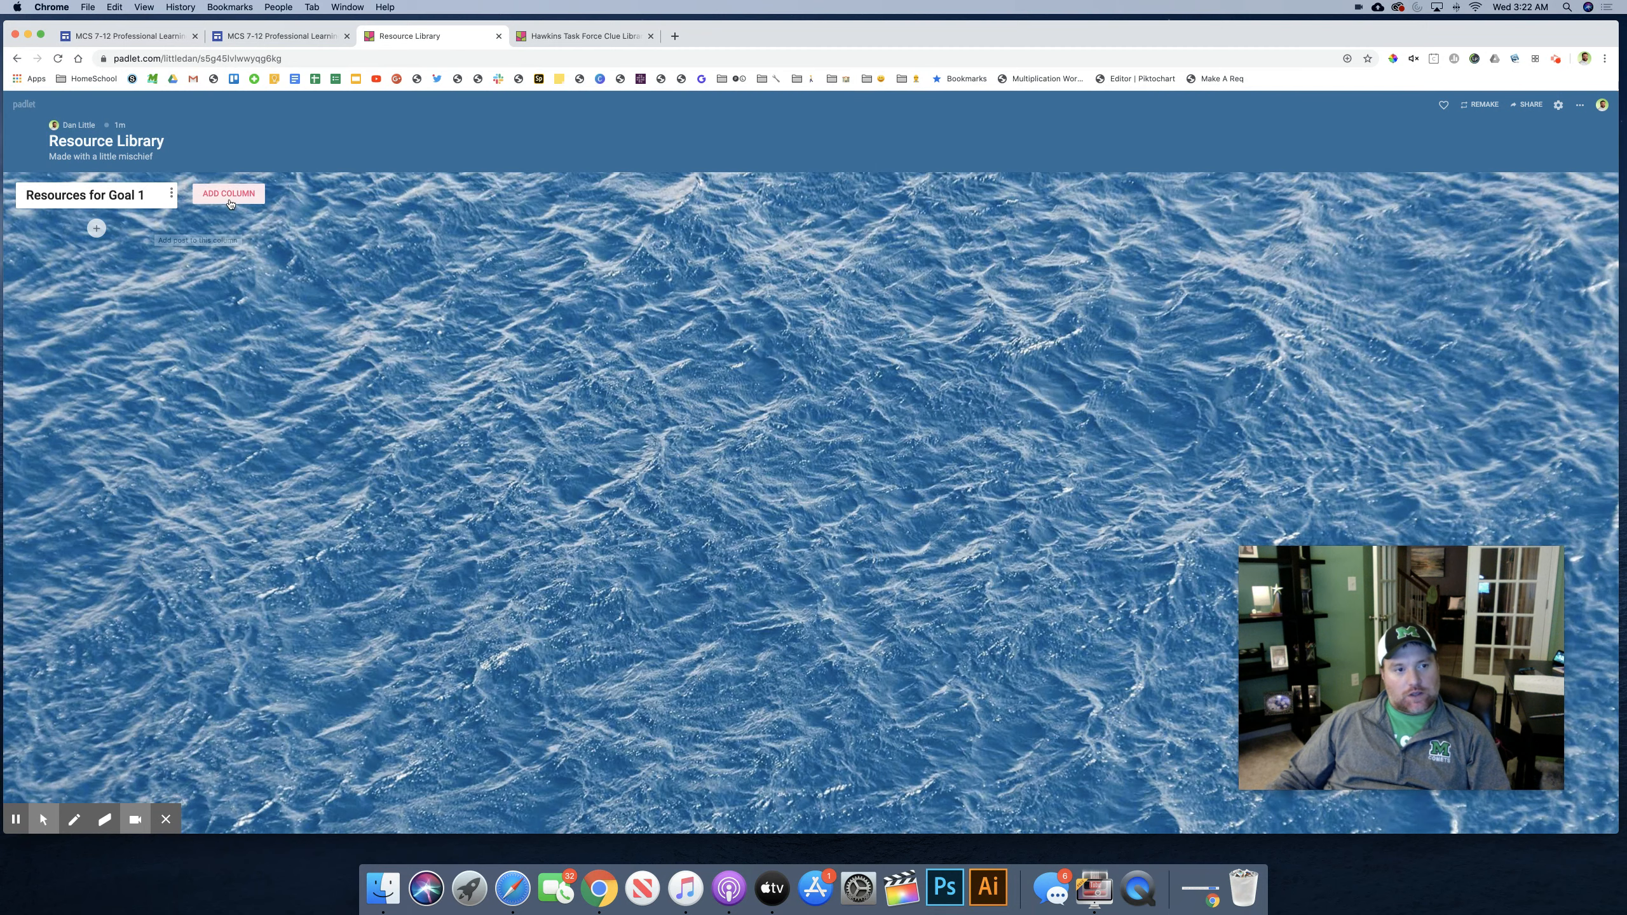
Step: Add a second column named "Resources for Goal 2" after the Goal 1 column
type("Res")
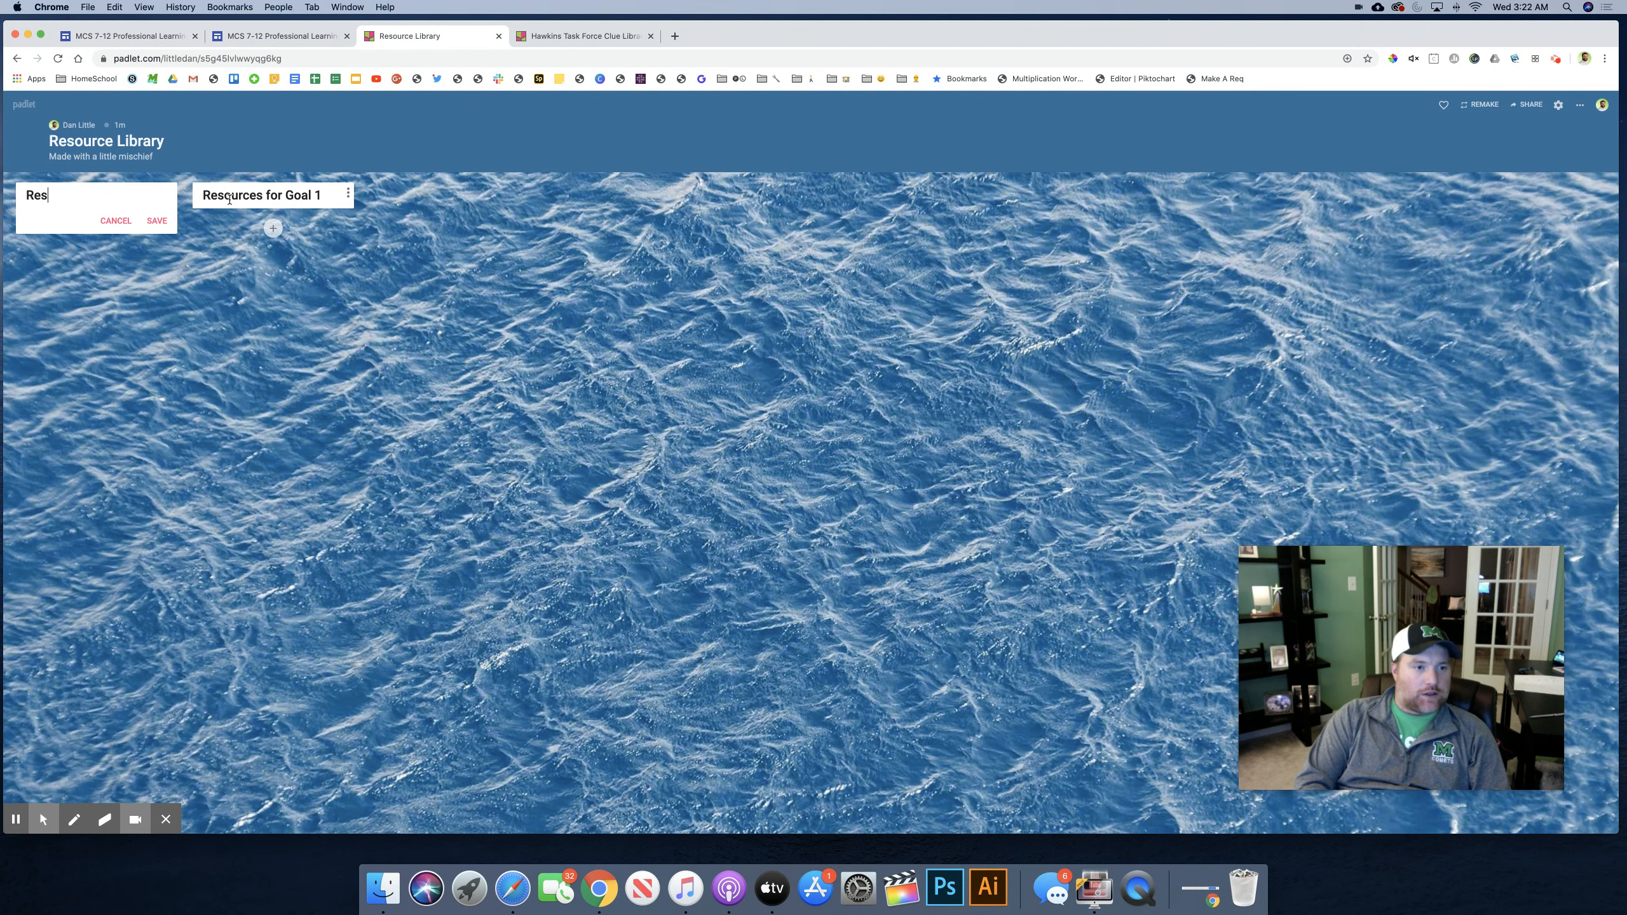
type("ources for G")
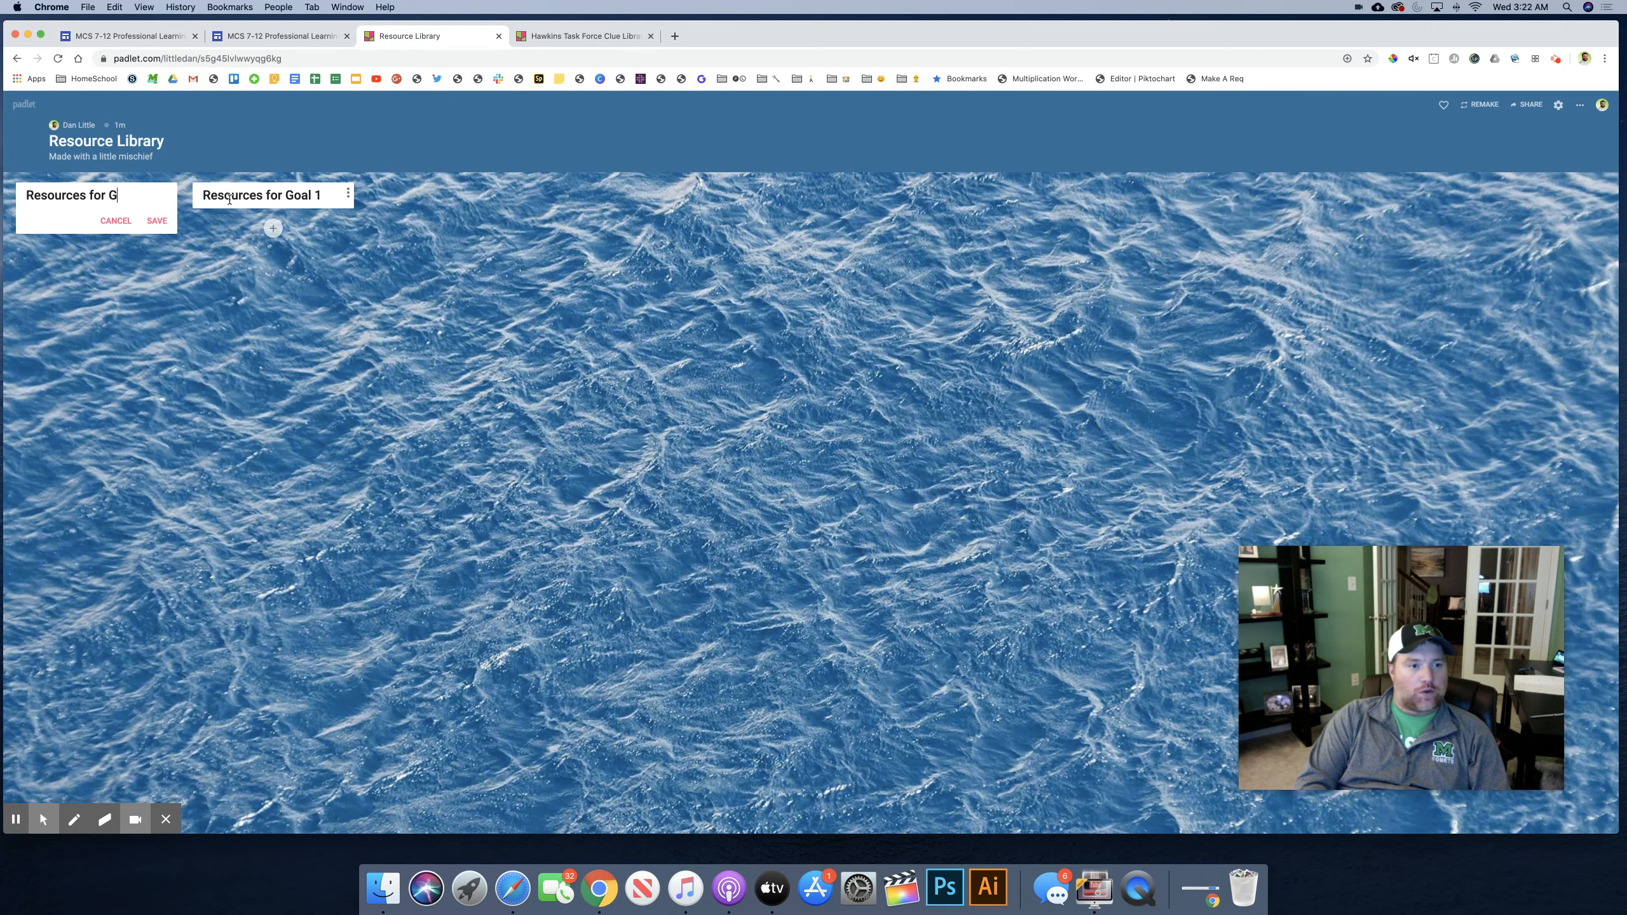
type("oal 2")
key("Return")
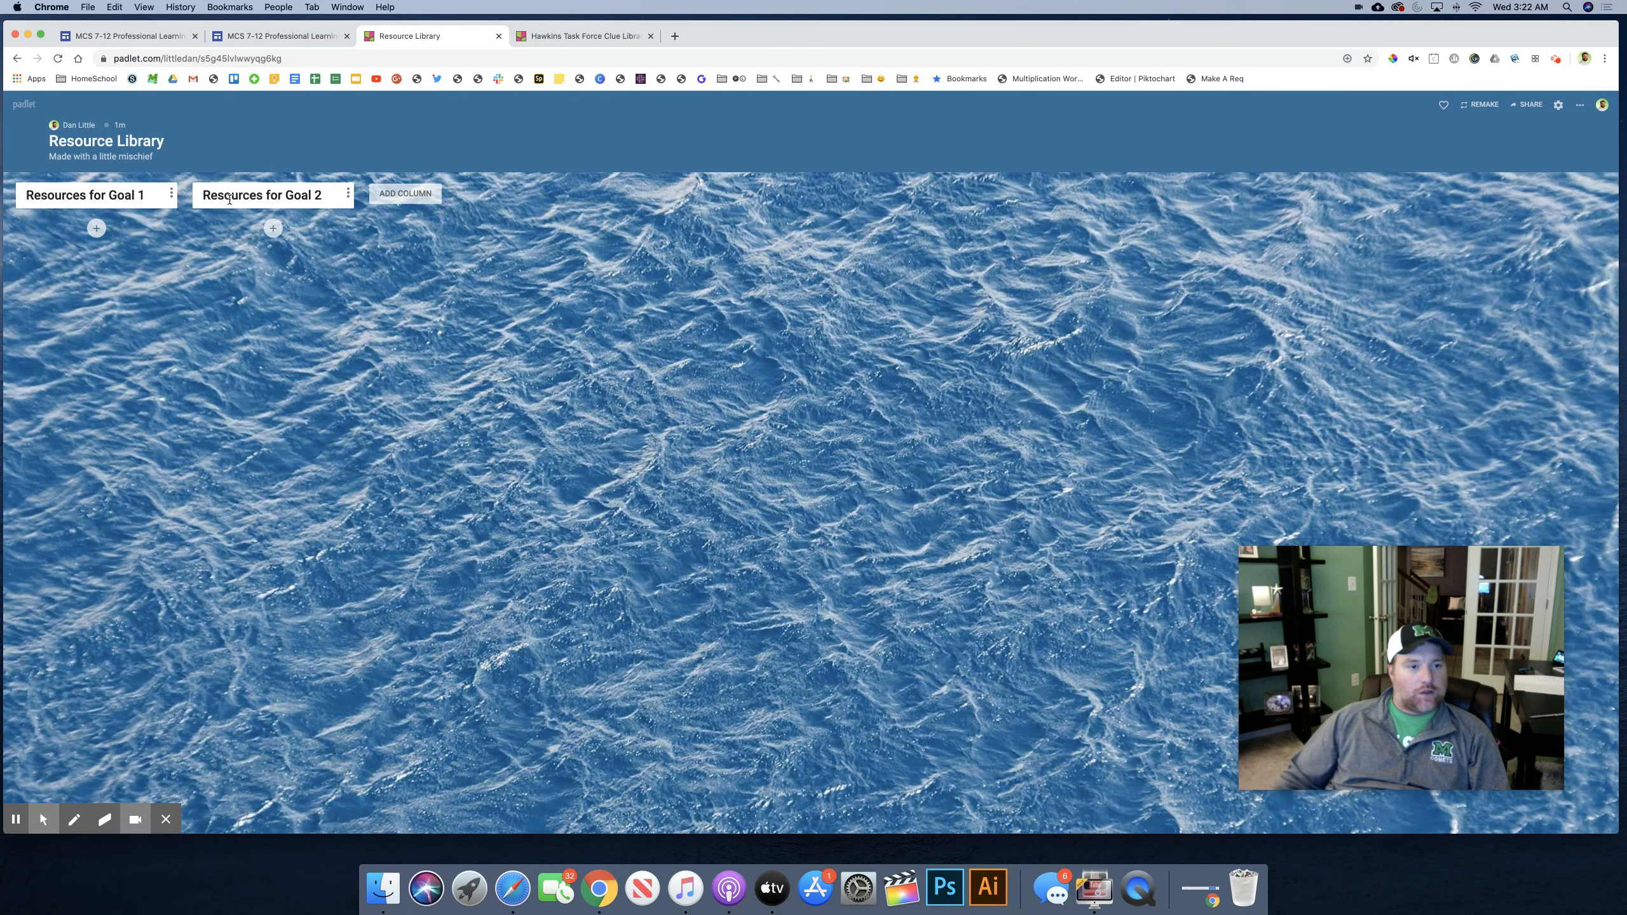
Step: Add a third column named "Resources for Goal 3" and save it
left_click(382, 198)
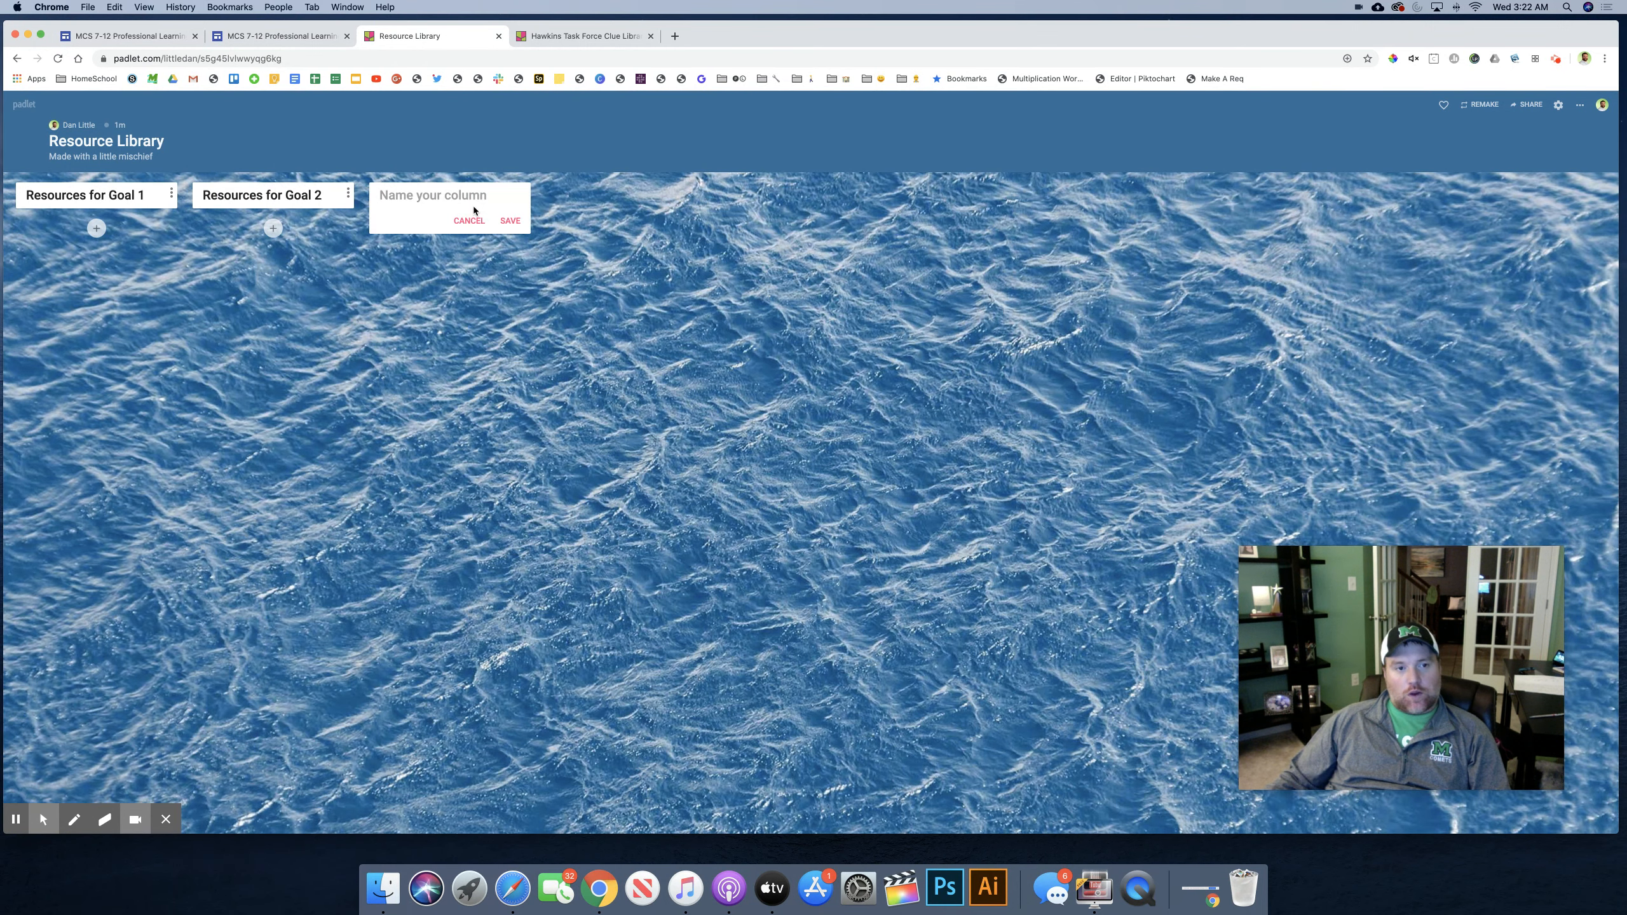
type("Resources ")
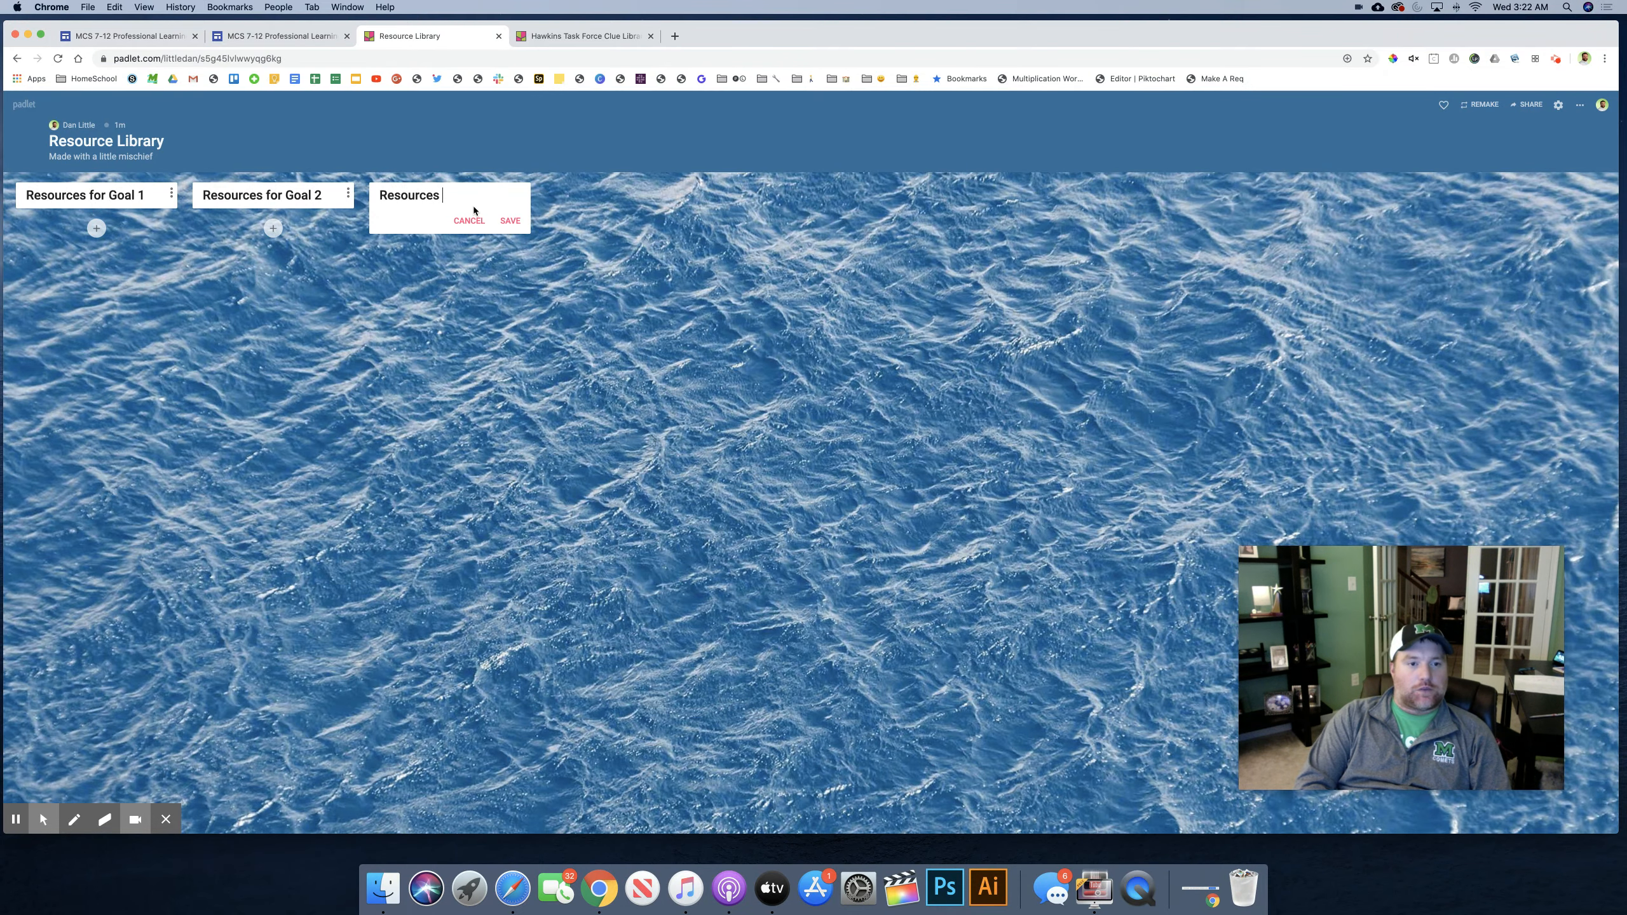
type("for Goal ")
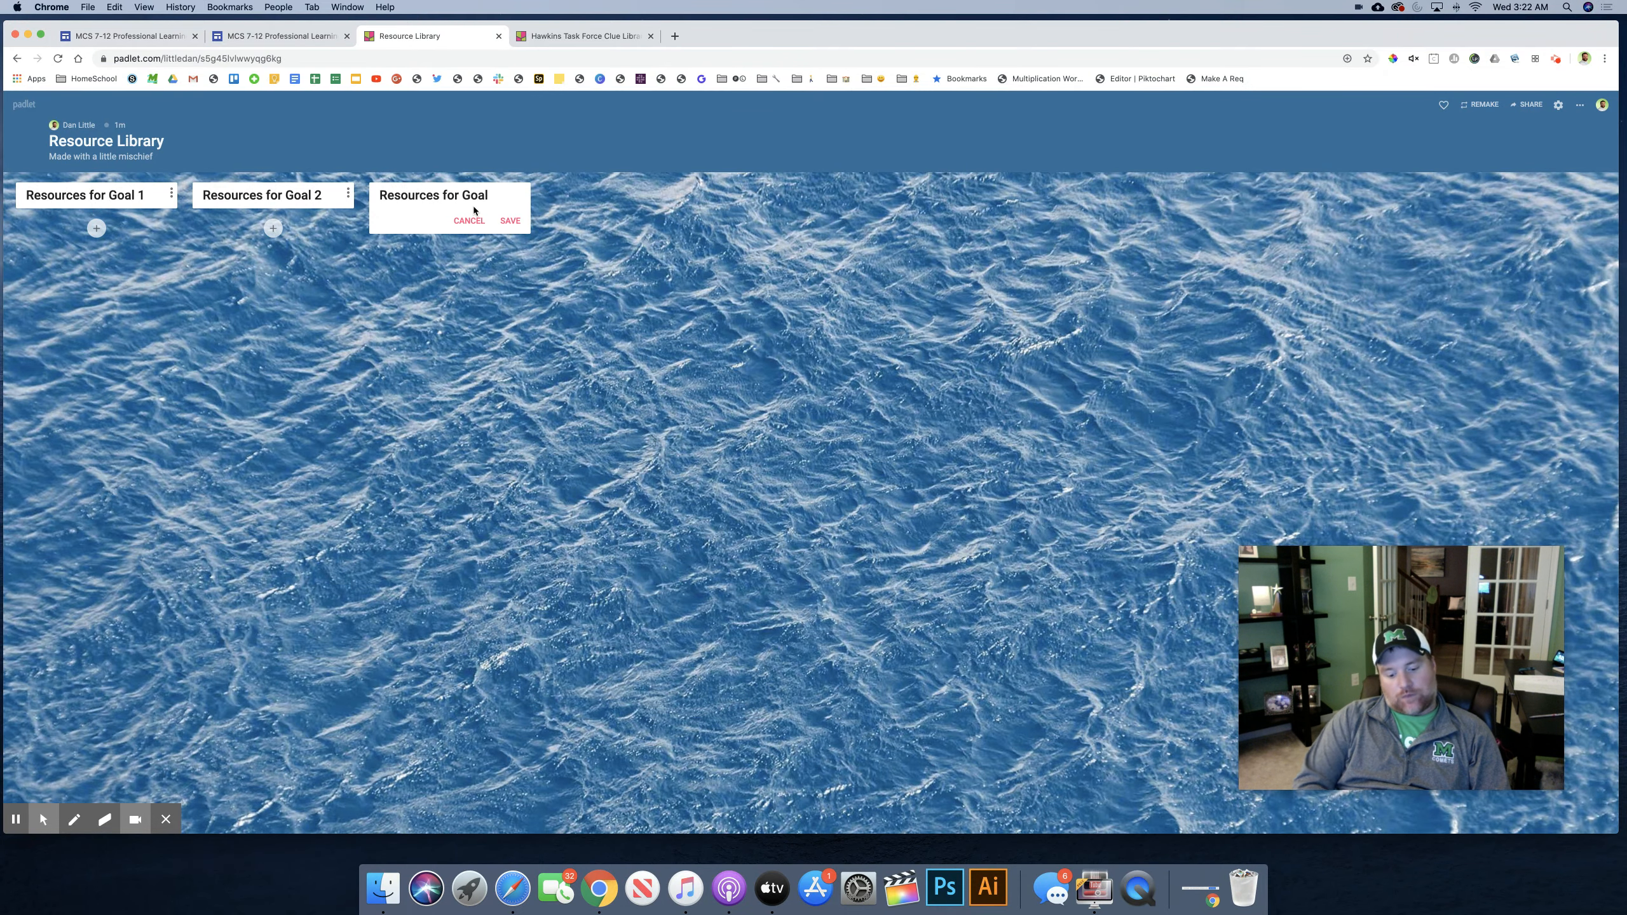
type("3")
left_click(508, 222)
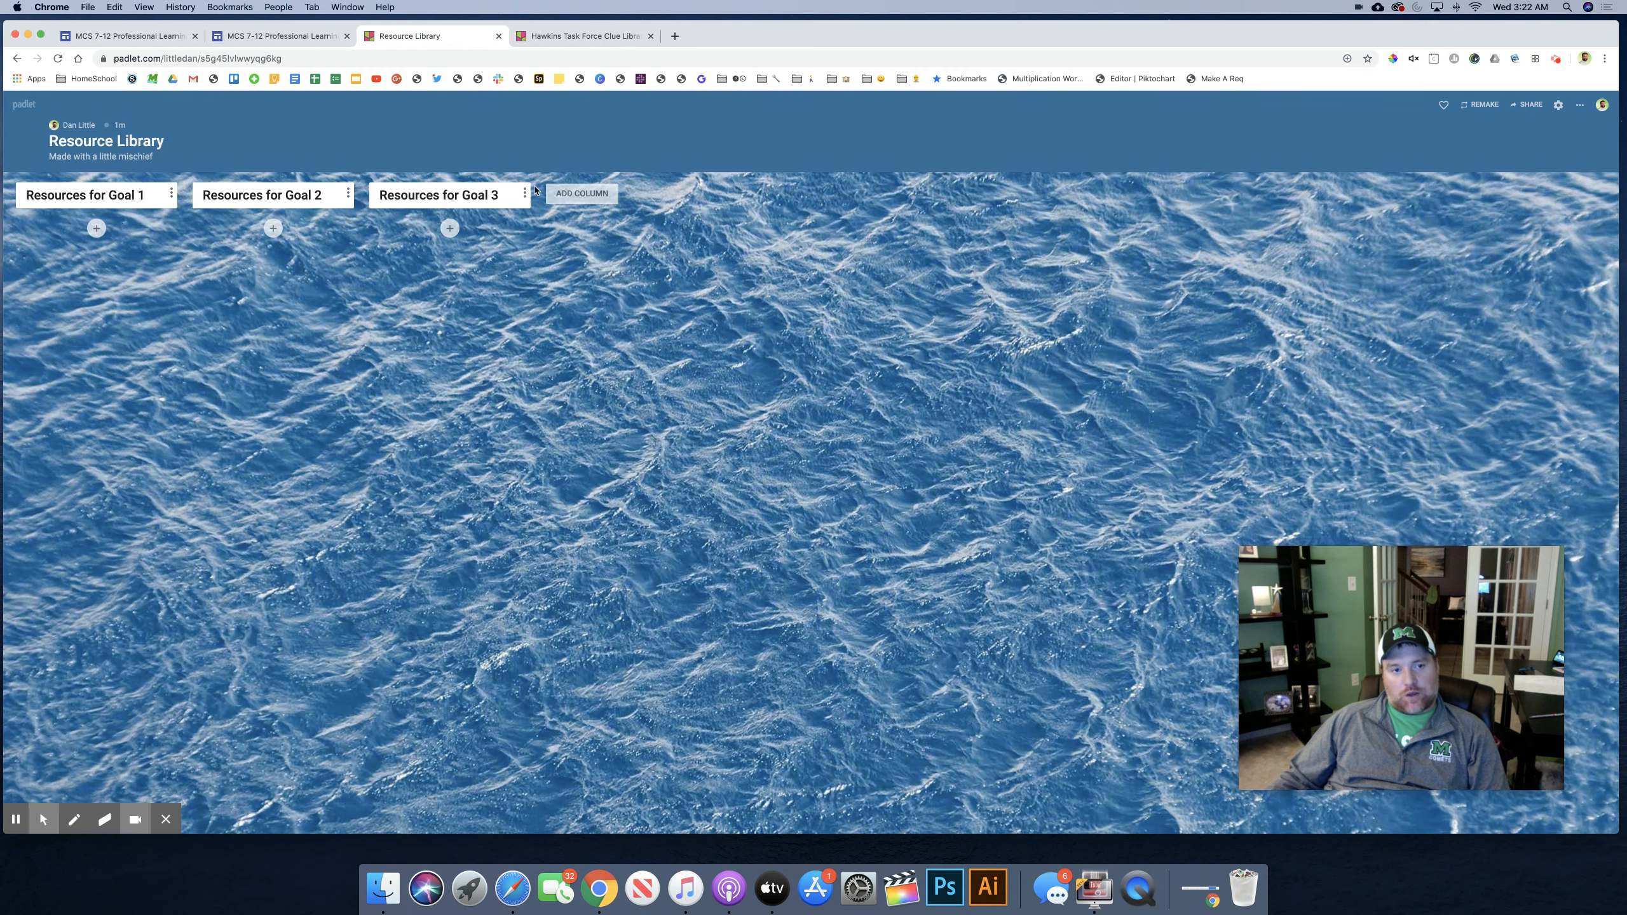
Step: Add a fourth column named "Examples of Good Resources" and save it
left_click(588, 196)
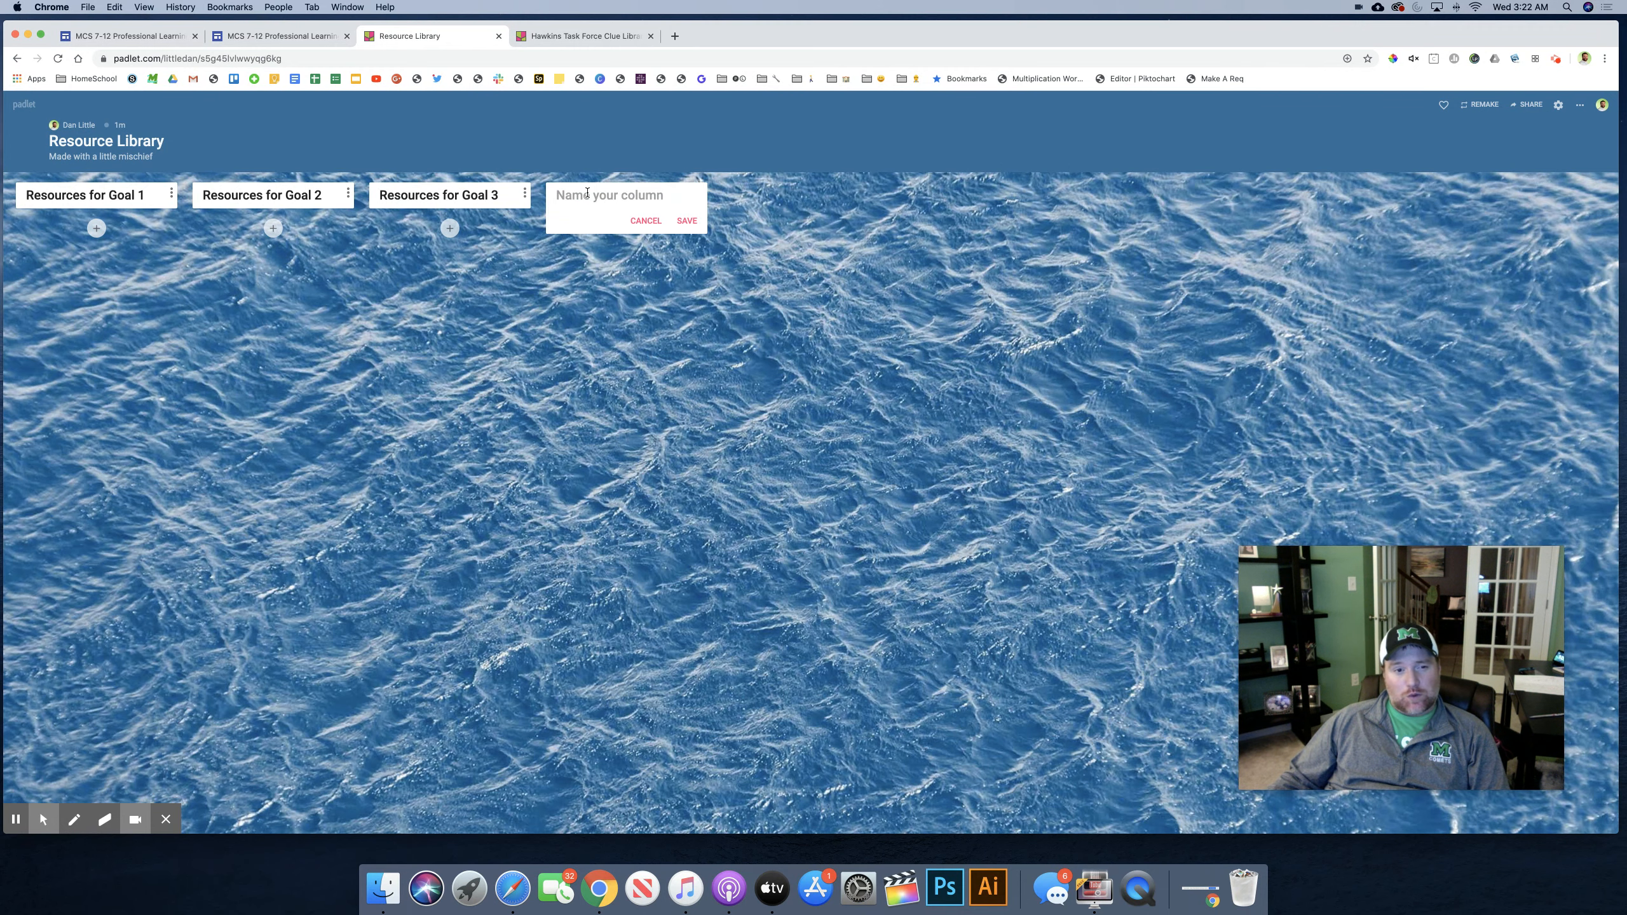
type("Examples")
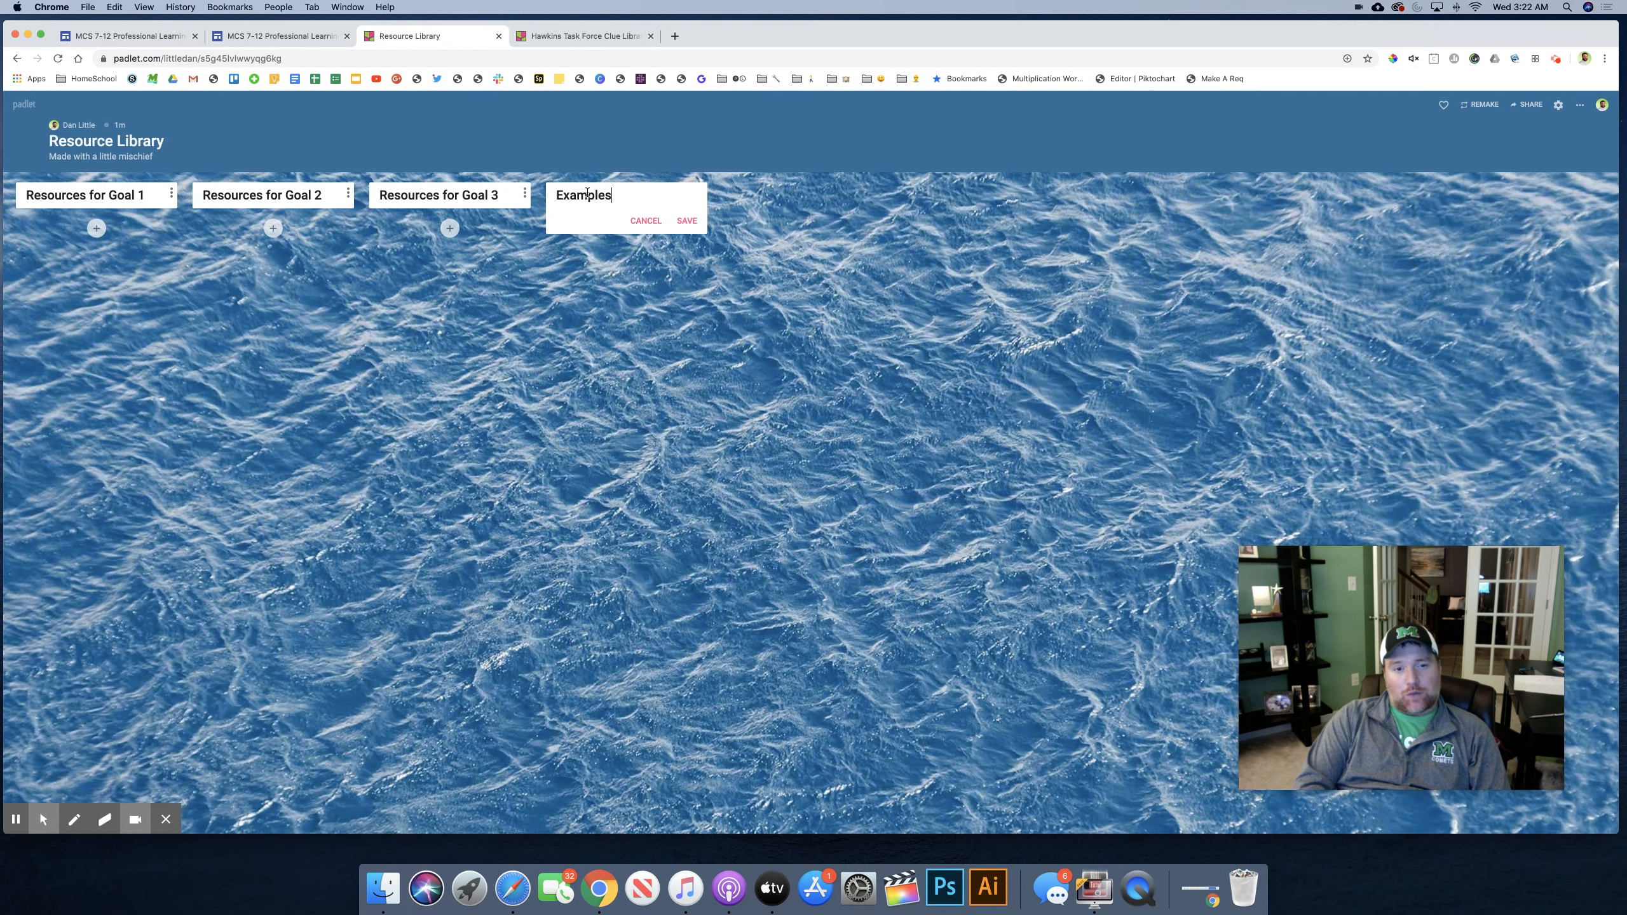
type(" of Good Resources")
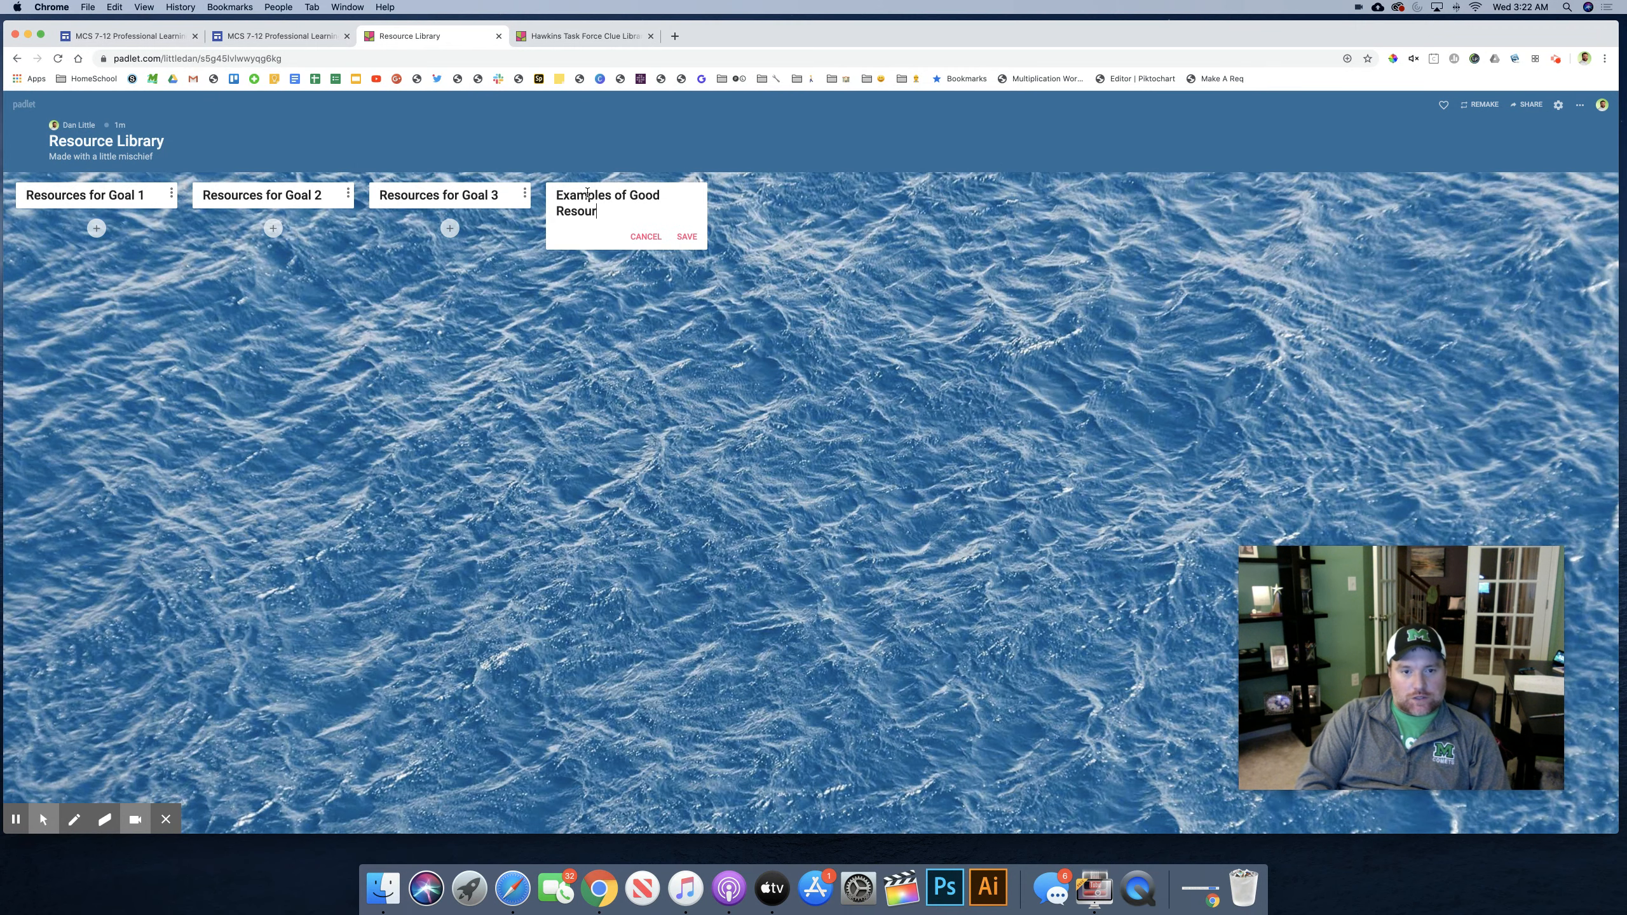
left_click(689, 236)
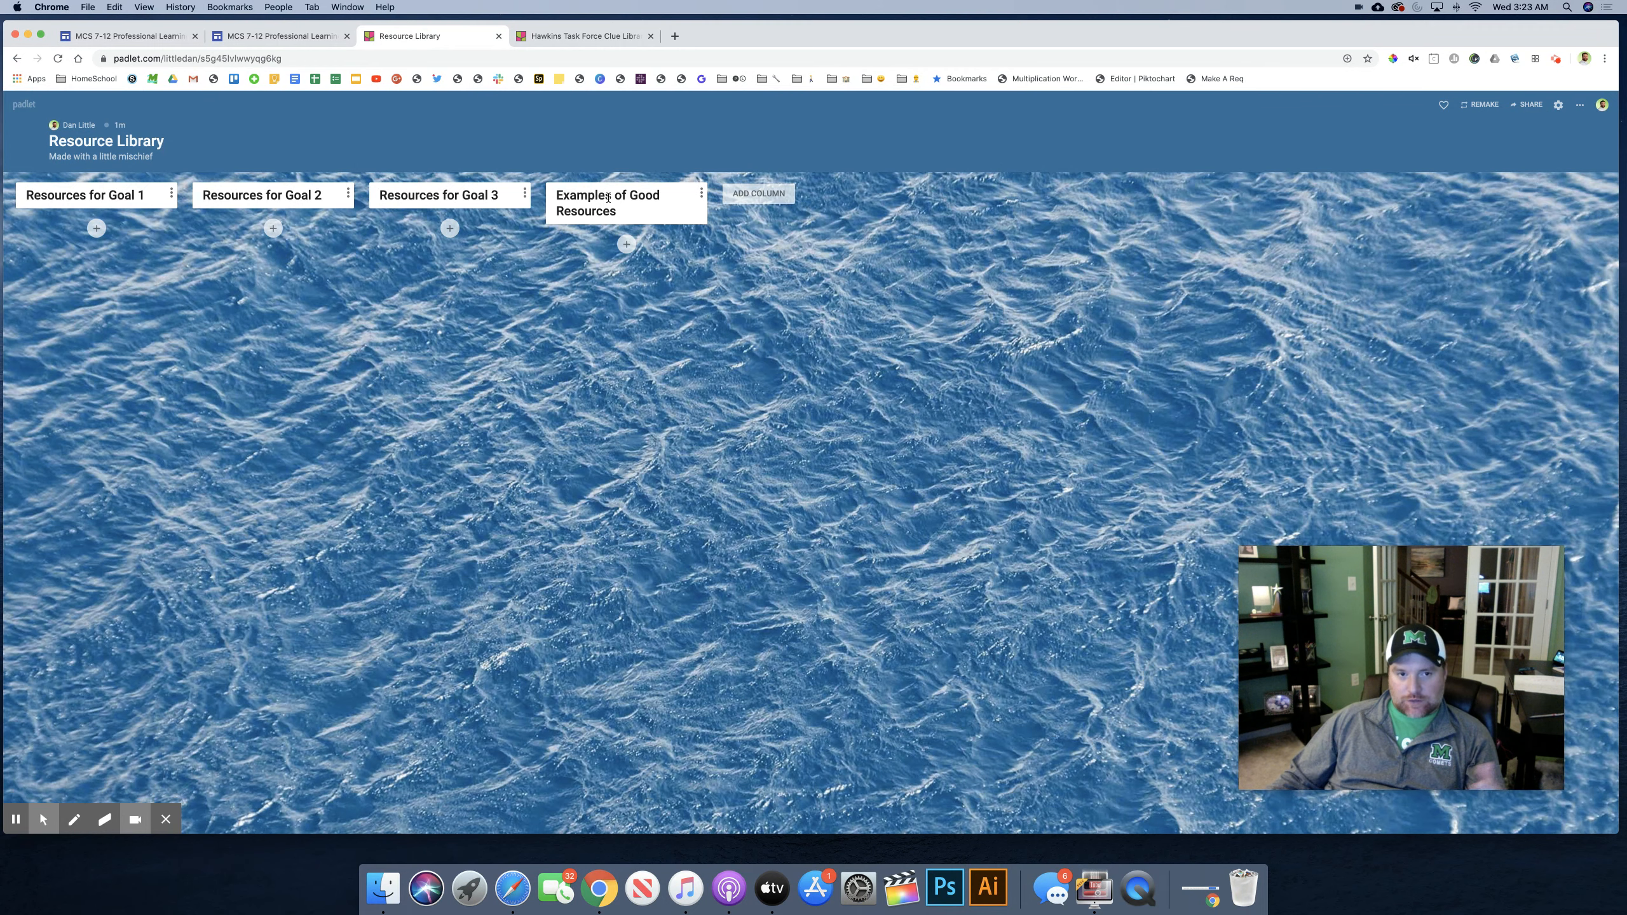
Step: Add a fifth column named "Project Criteria" after the Examples of Good Resources column and save it
left_click(743, 194)
type("Project Cri")
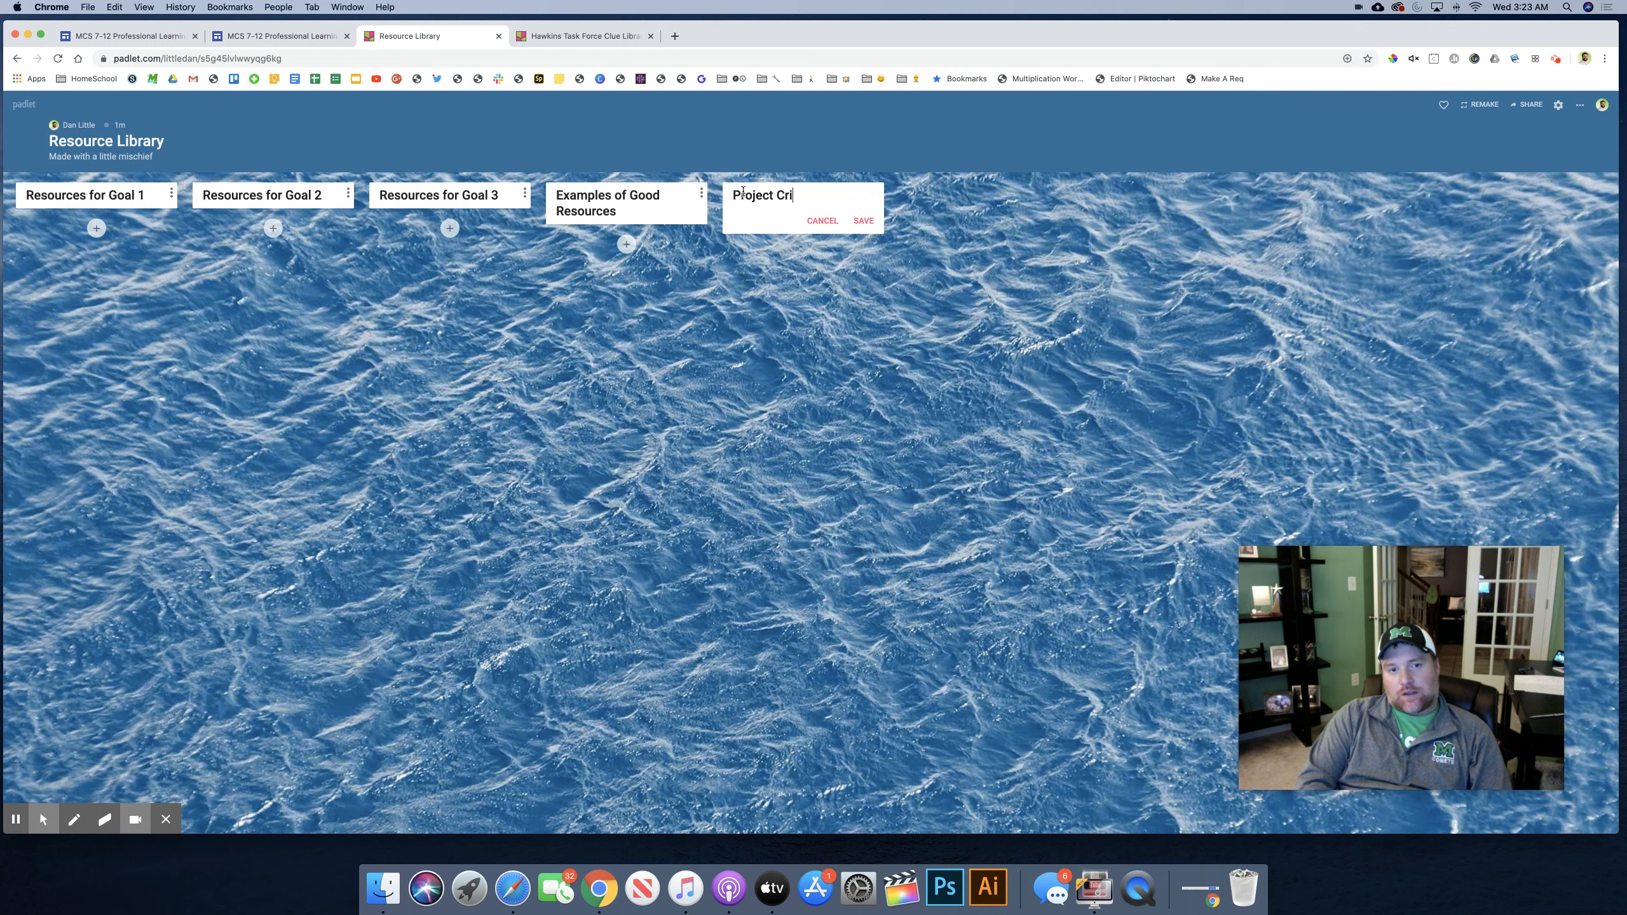
type("teria")
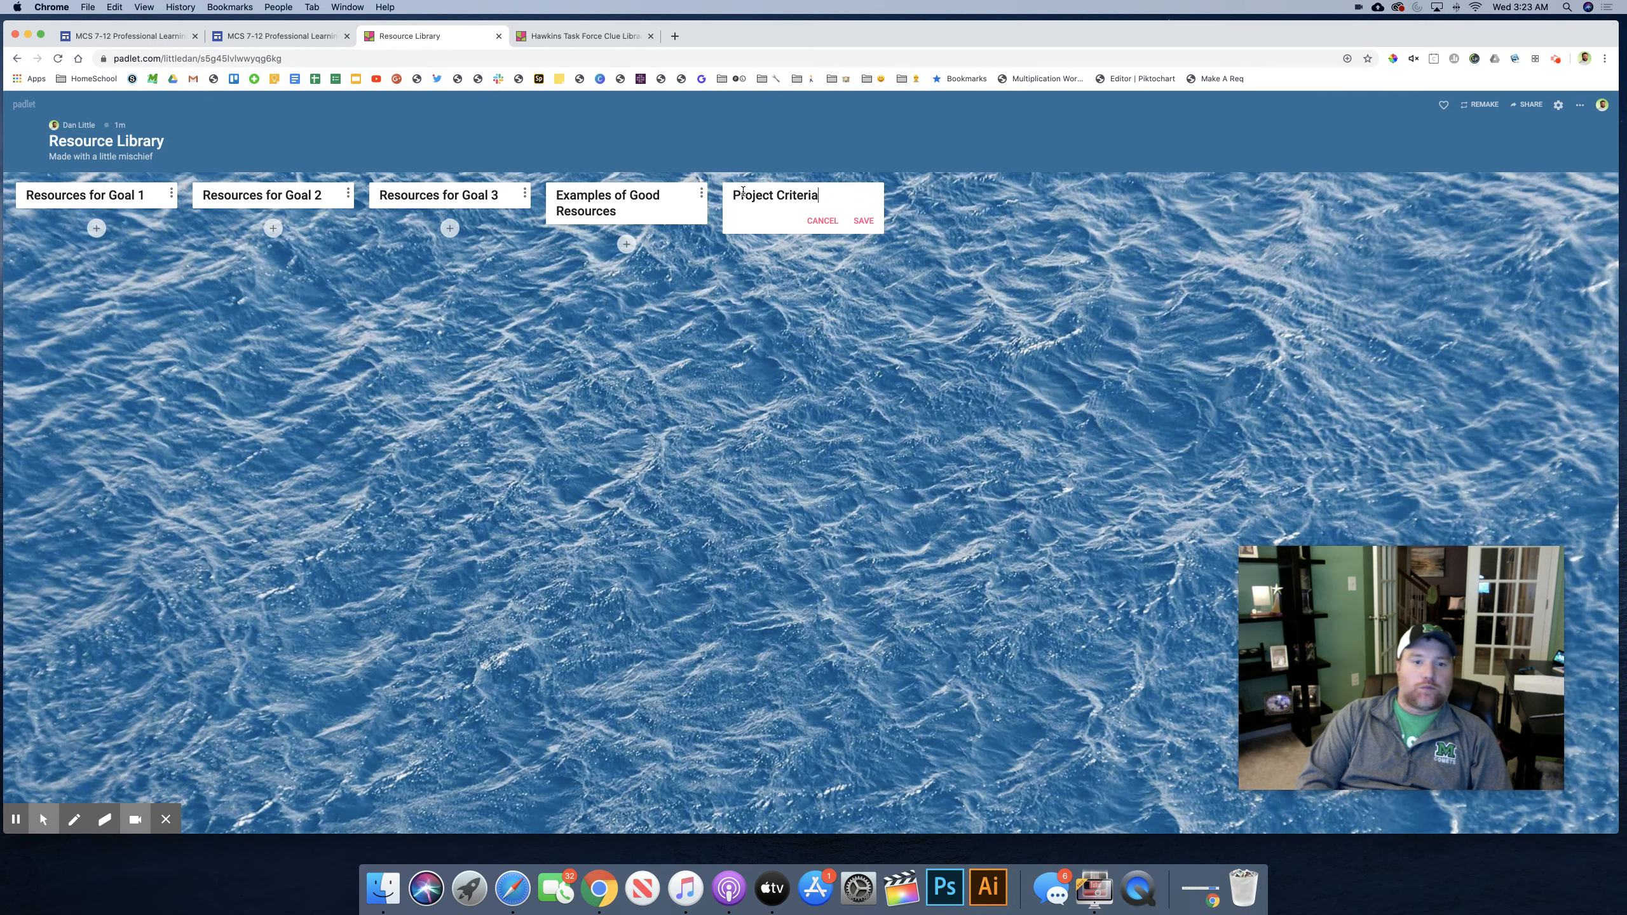
left_click(854, 221)
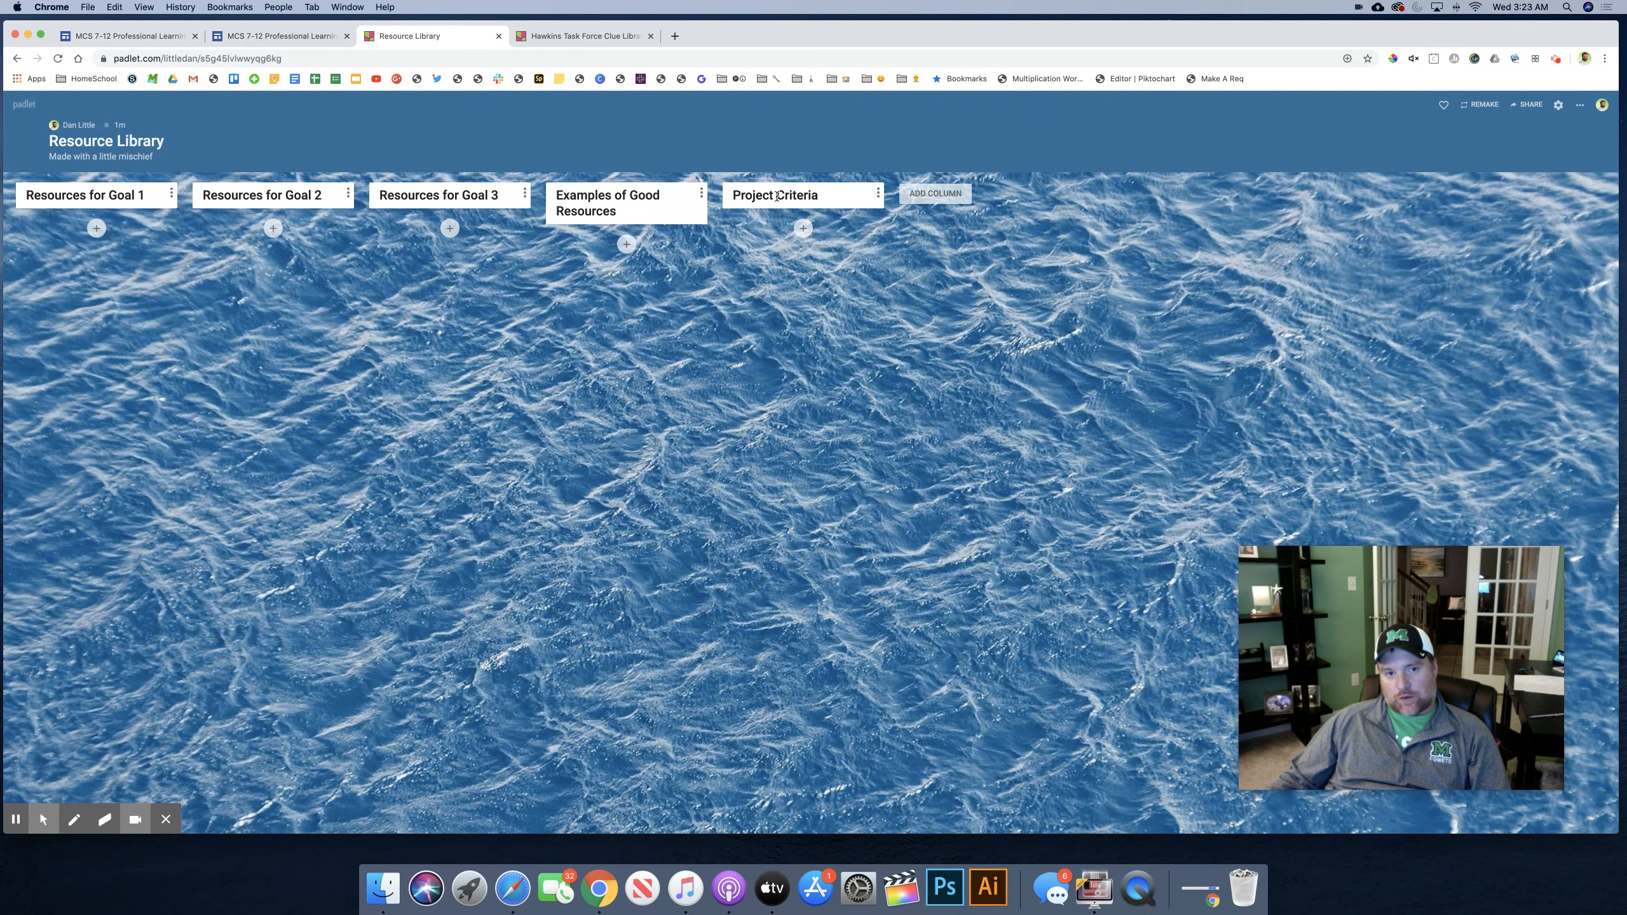
Step: Reorder the columns so "Project Criteria" comes first and "Examples of Good Resources" second, ahead of the three goal columns
left_click_drag(779, 195, 58, 195)
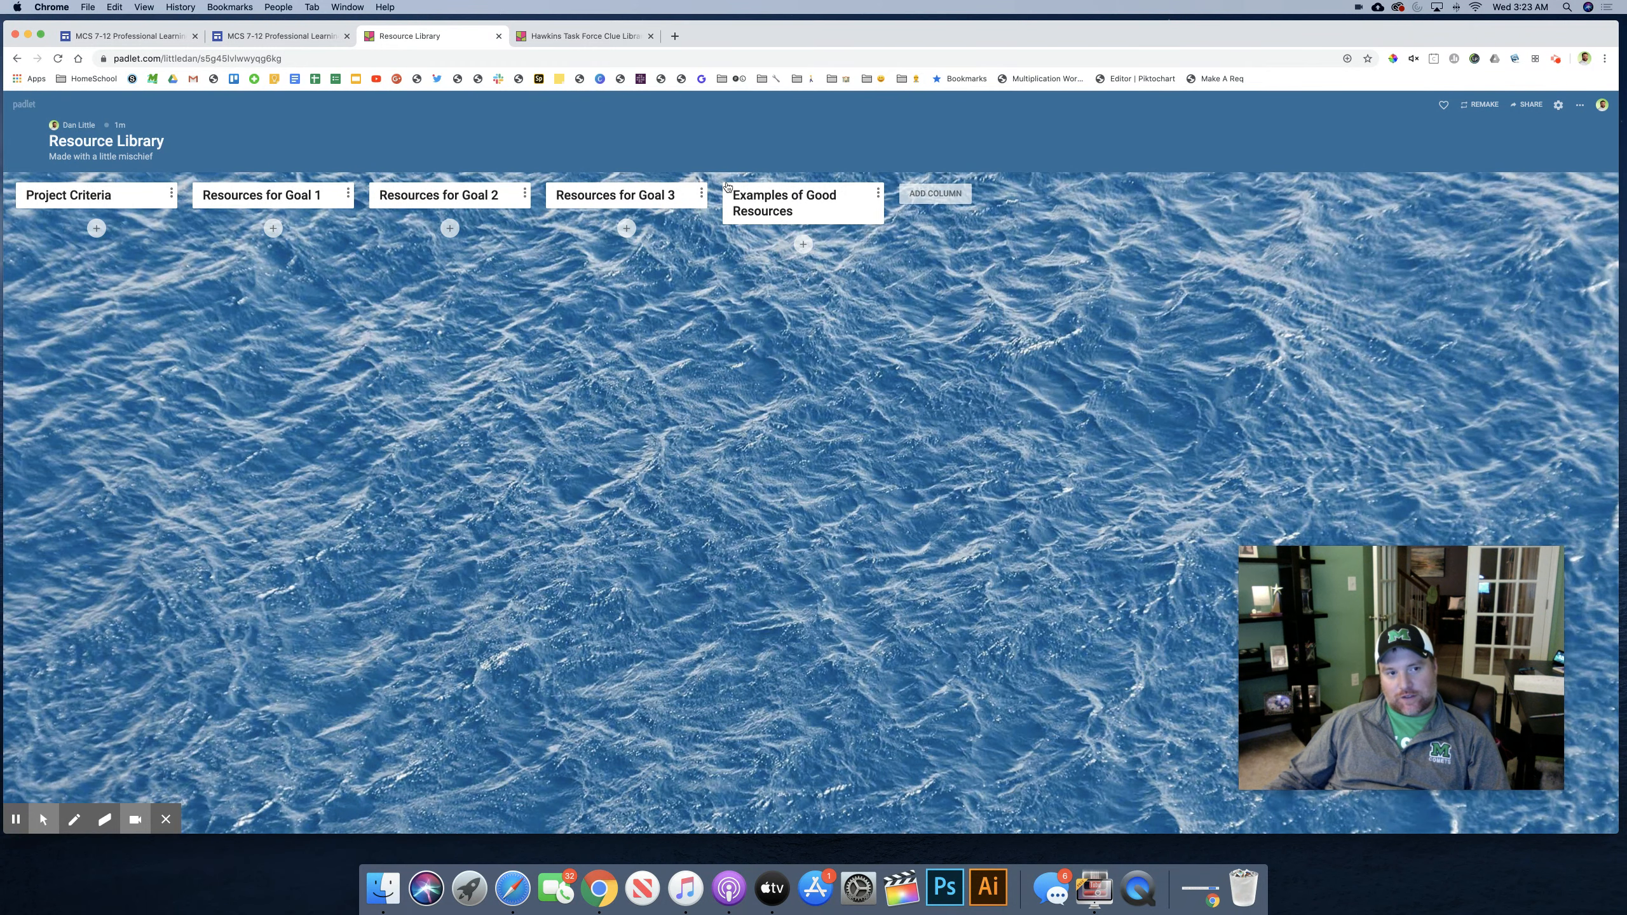
left_click_drag(787, 195, 272, 199)
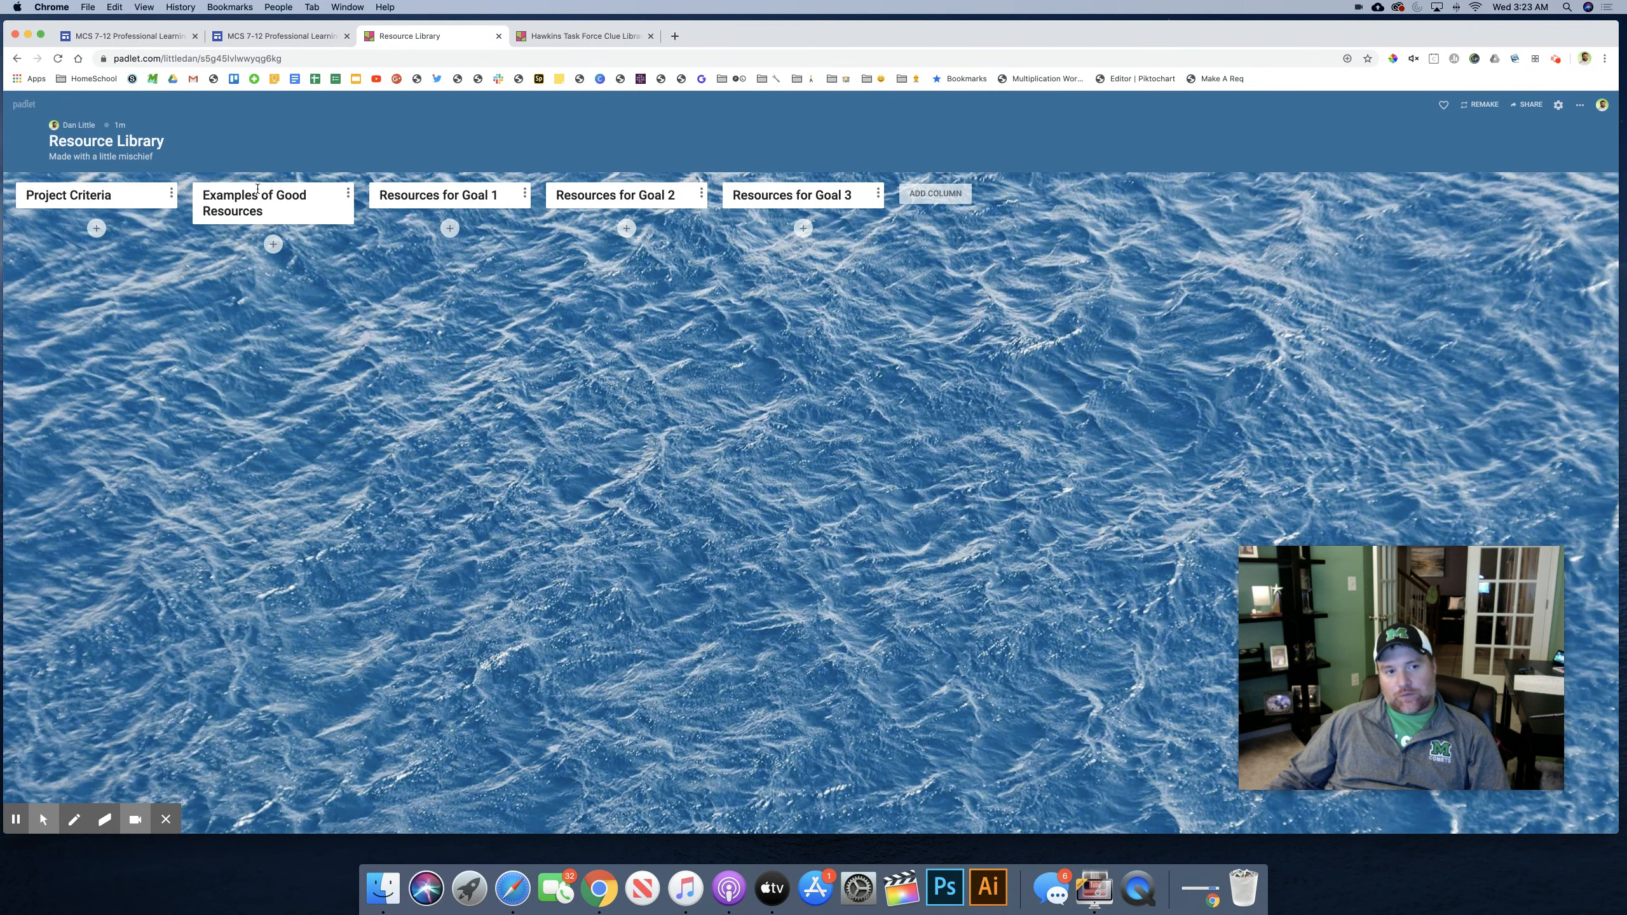
mouse_move(782, 196)
left_mouse_down()
mouse_move(546, 194)
mouse_move(833, 194)
mouse_move(810, 189)
left_mouse_up()
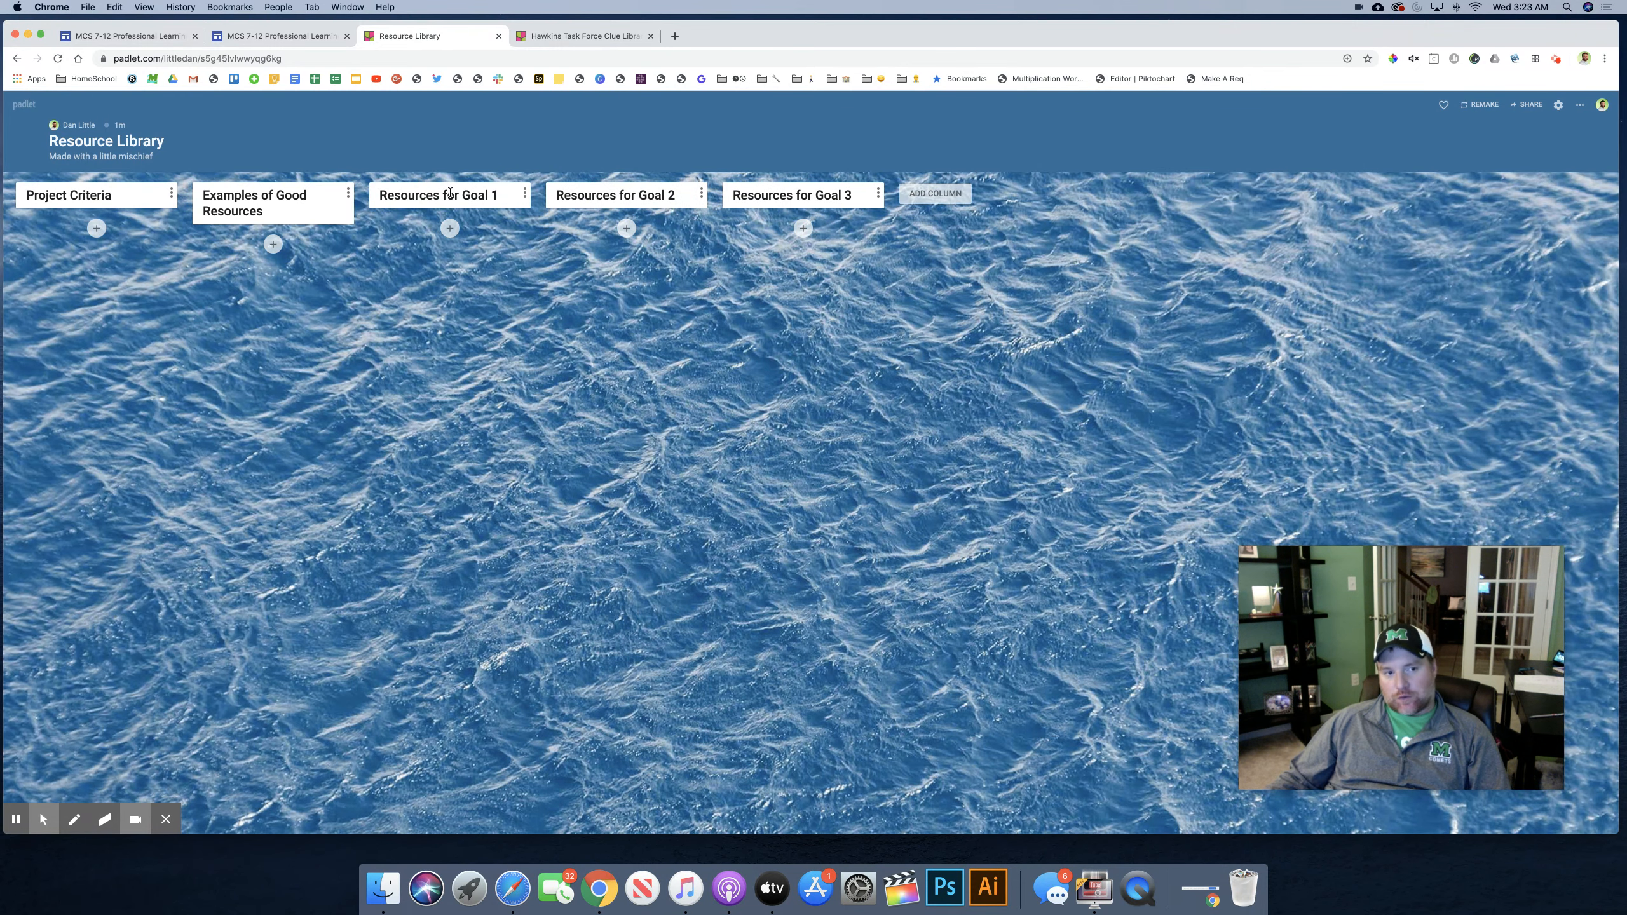
left_click_drag(450, 190, 148, 192)
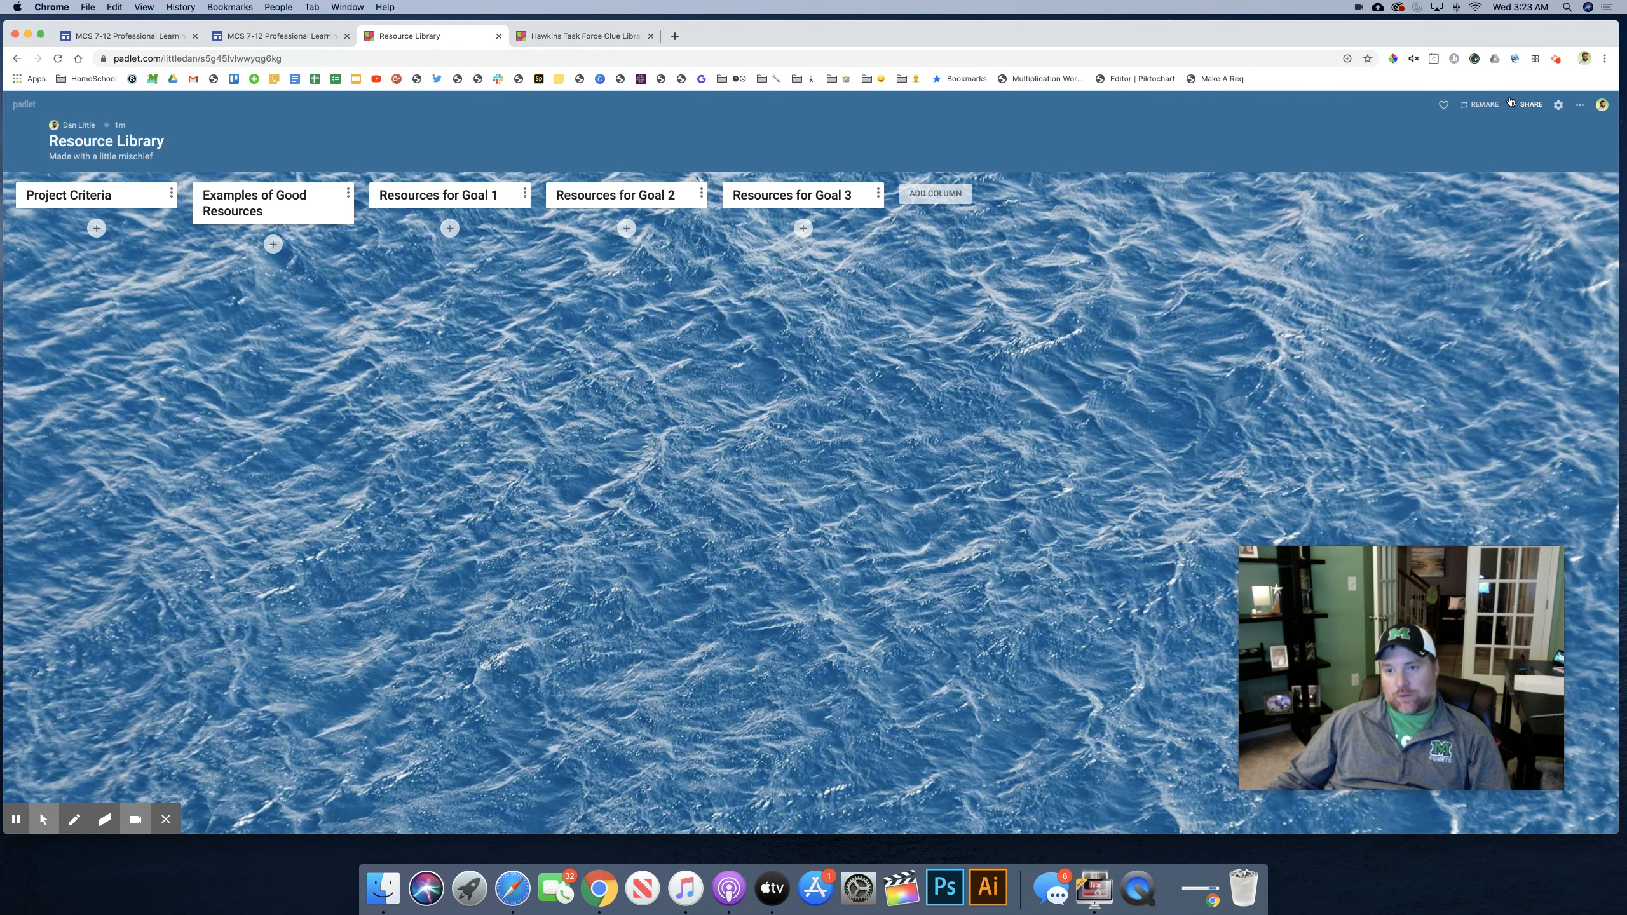
Step: Open the padlet's sharing options and copy its link to the clipboard
left_click(1531, 104)
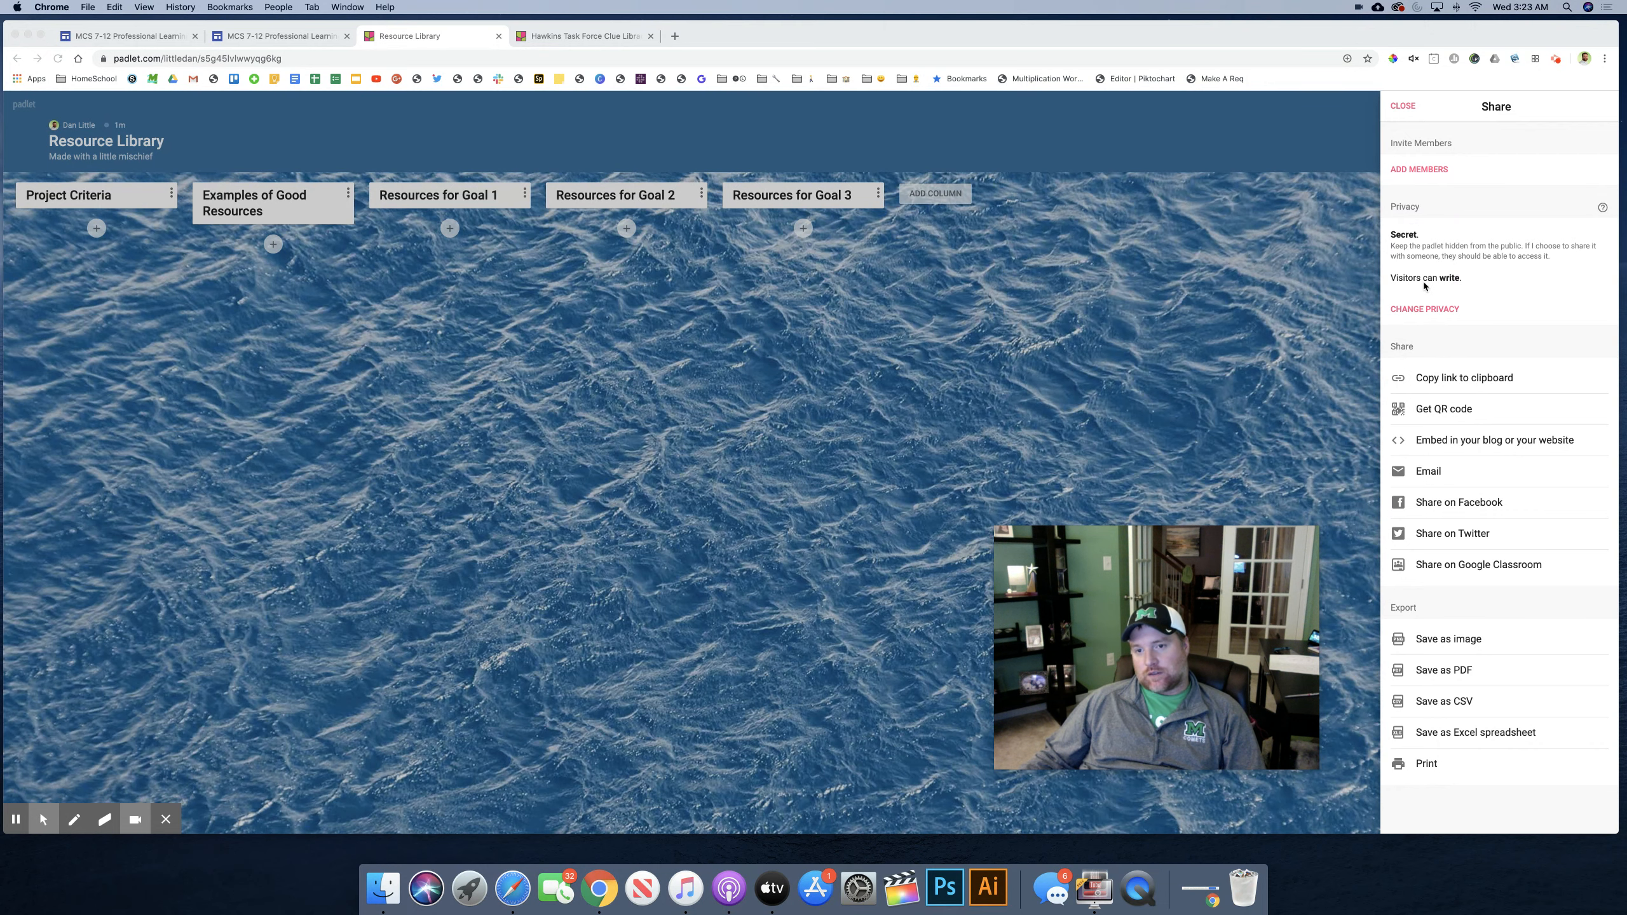
left_click(1445, 380)
left_click(1445, 380)
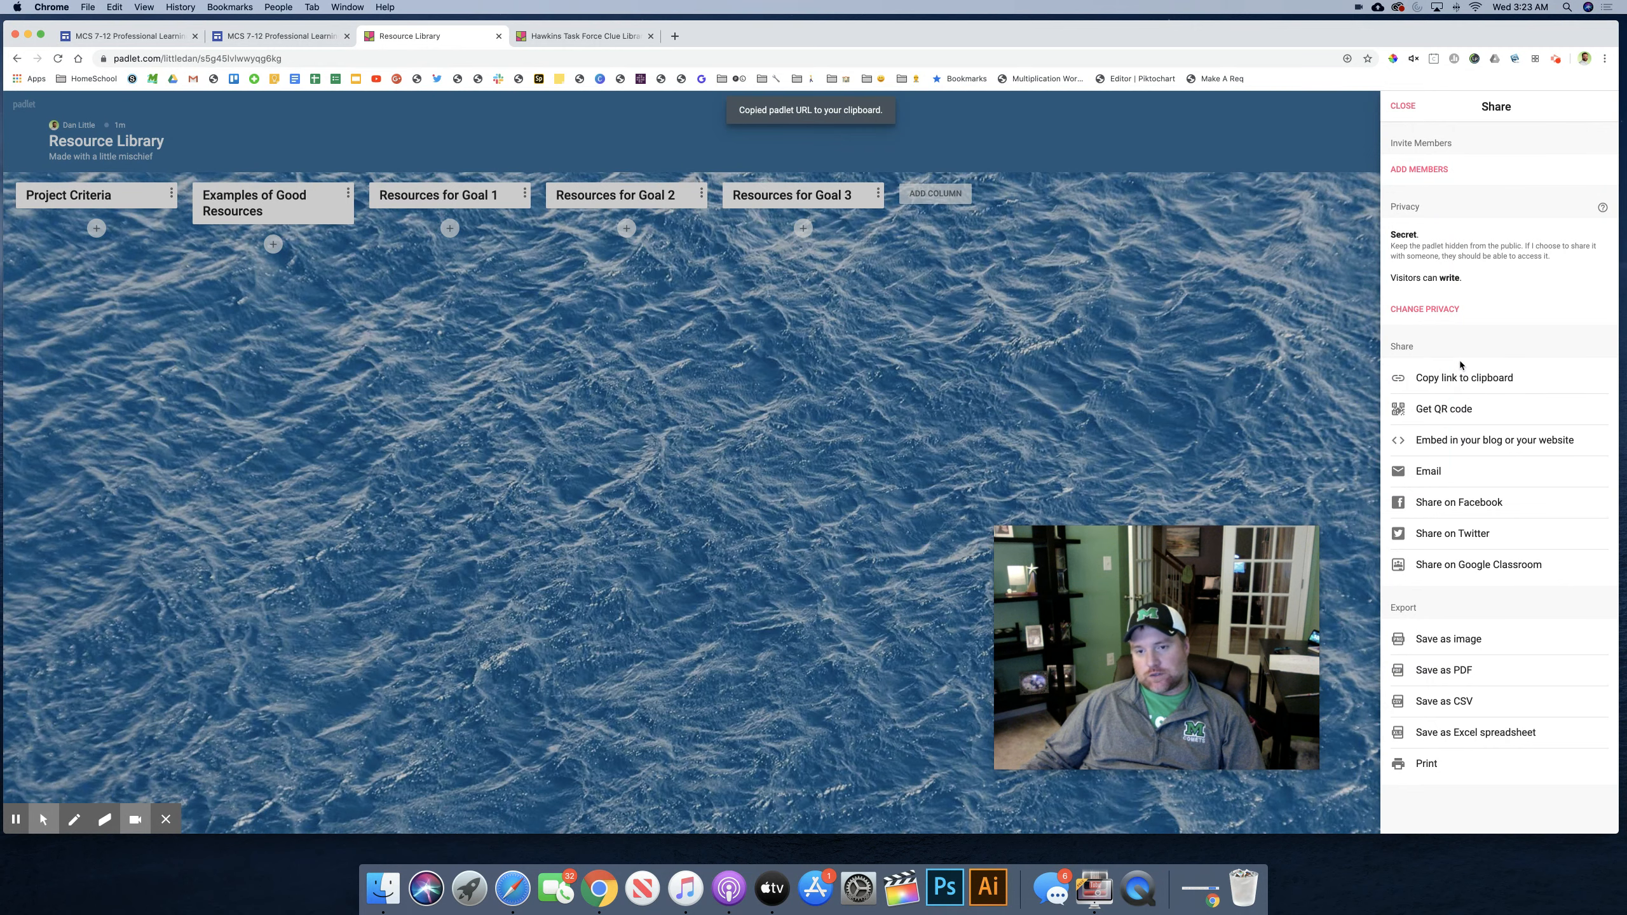